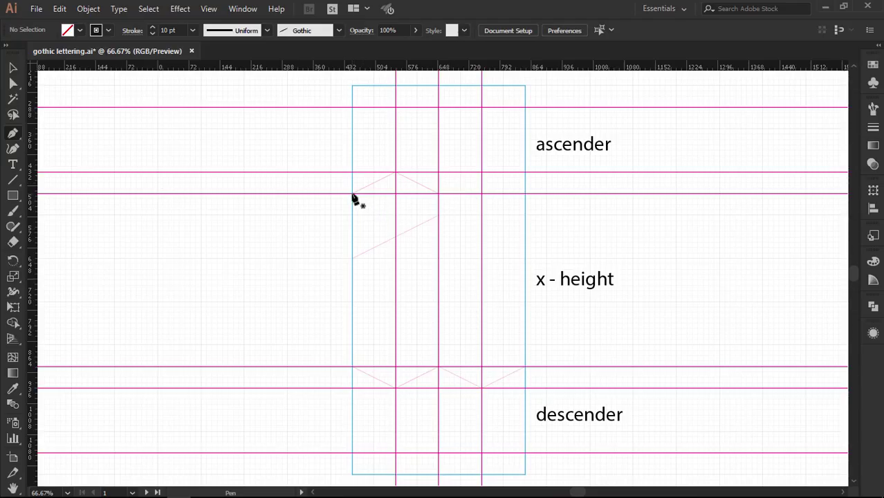
Step: Draw the a's stem path: a peaked top stroke, then the stem down to a pointed, upturned foot
left_click(352, 194)
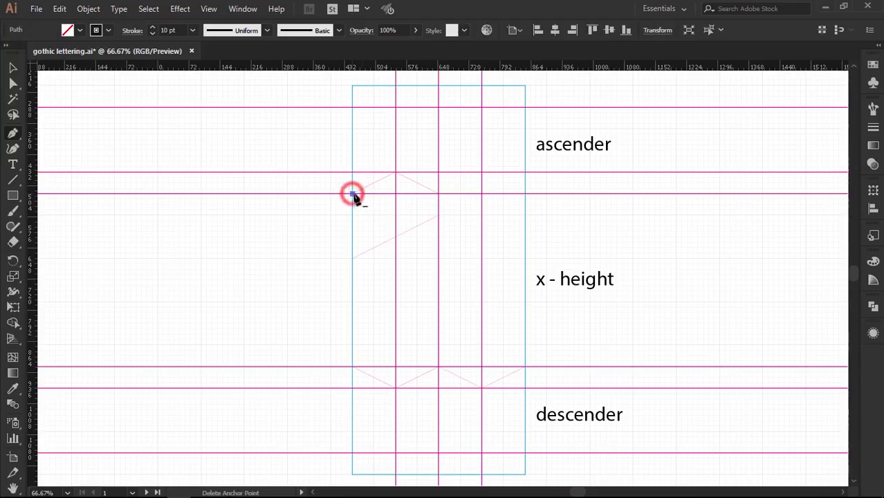
left_click(396, 172)
left_click(438, 194)
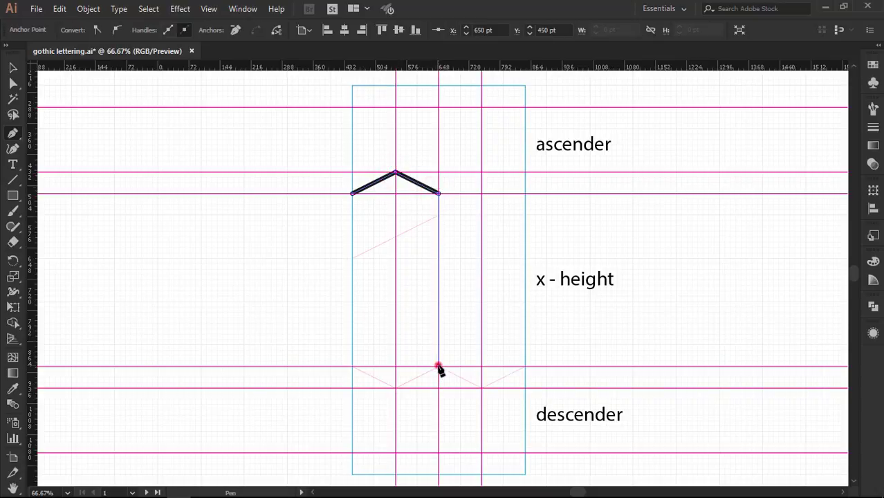
left_click(438, 366)
left_click(482, 387)
left_click(524, 367)
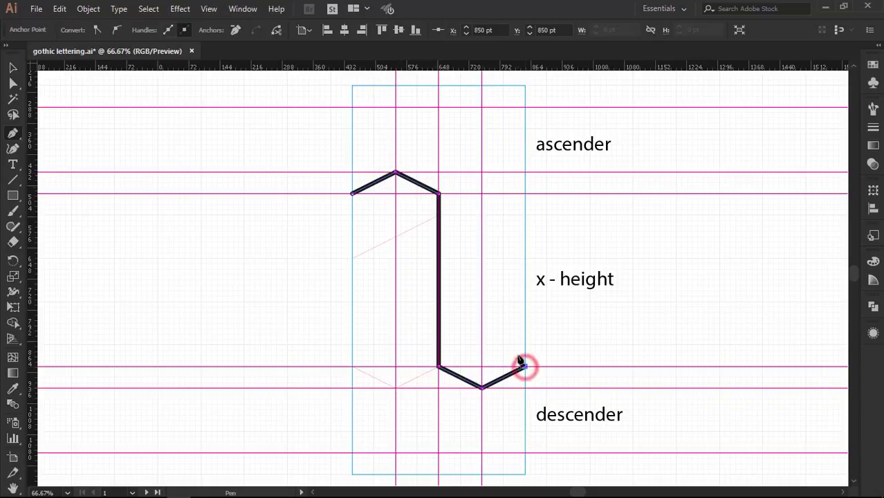
left_click(490, 271, "ctrl")
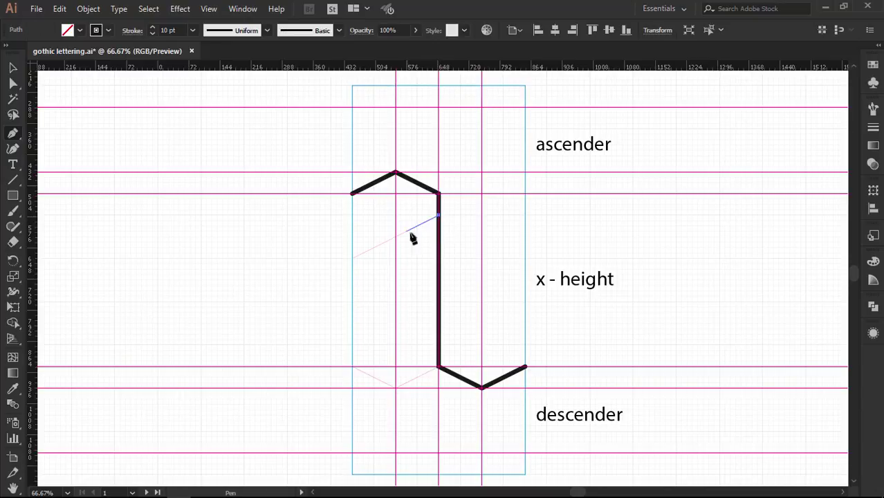
Step: Draw the a's bowl path from the left diagonal down to a pointed bottom joining the stem
left_click(352, 259)
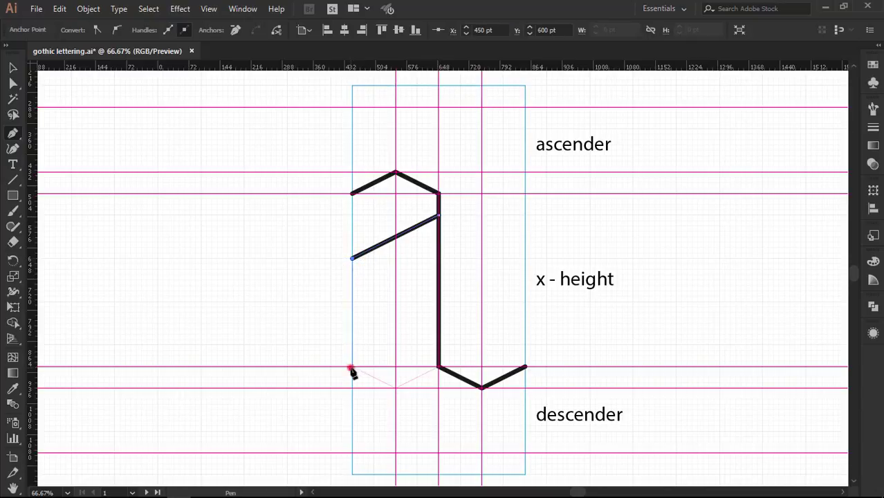
left_click(352, 367)
left_click(396, 387)
left_click(438, 366)
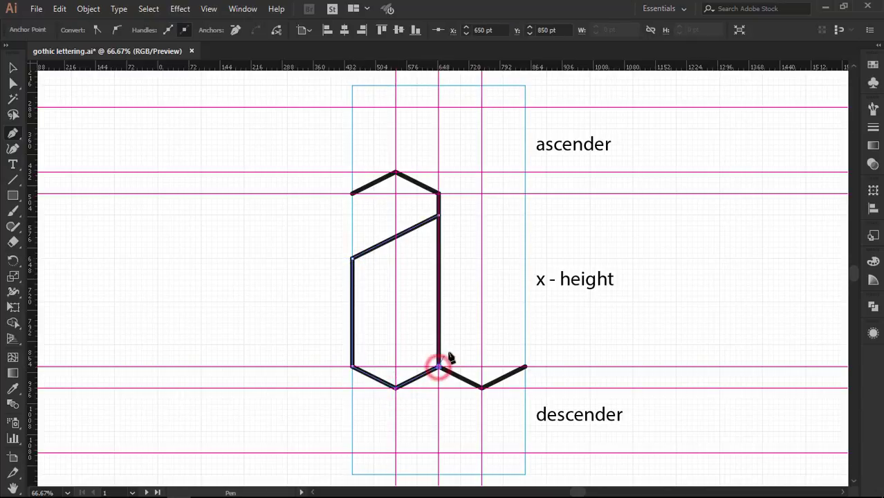
left_click(504, 231, "ctrl")
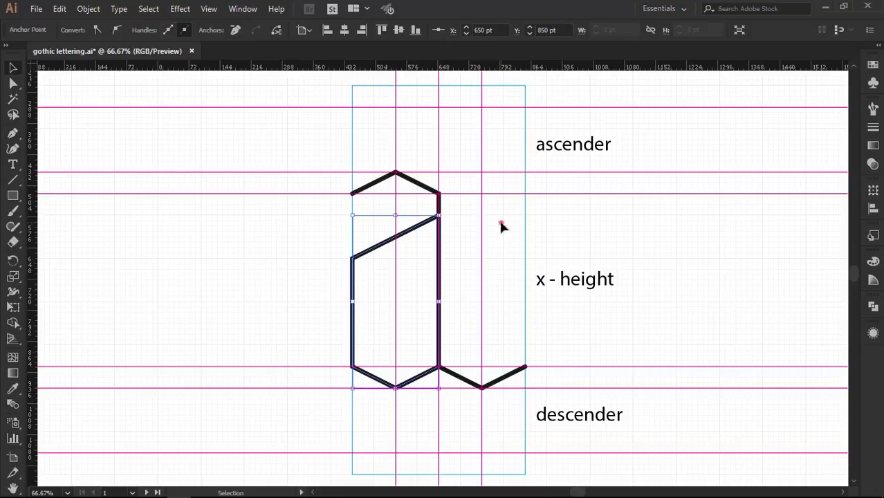
Step: Select both paths of the a and stroke them with the Gothic brush
left_click(438, 236)
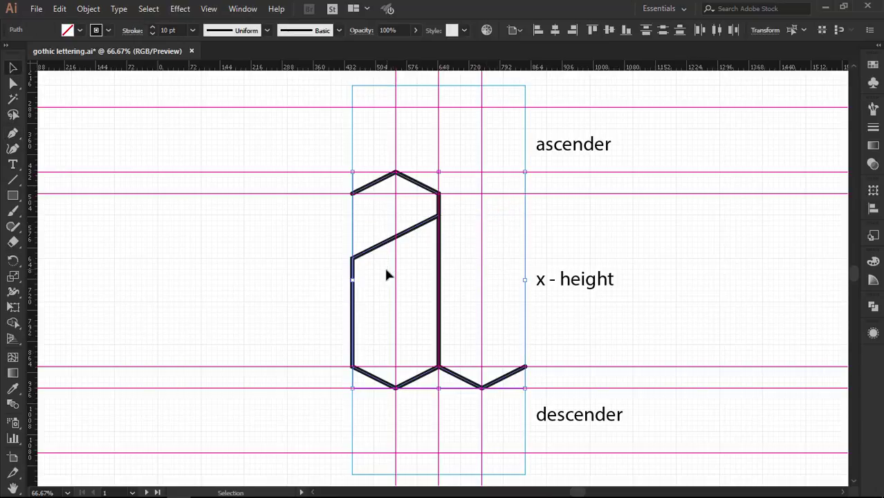
left_click(873, 110)
left_click(804, 129)
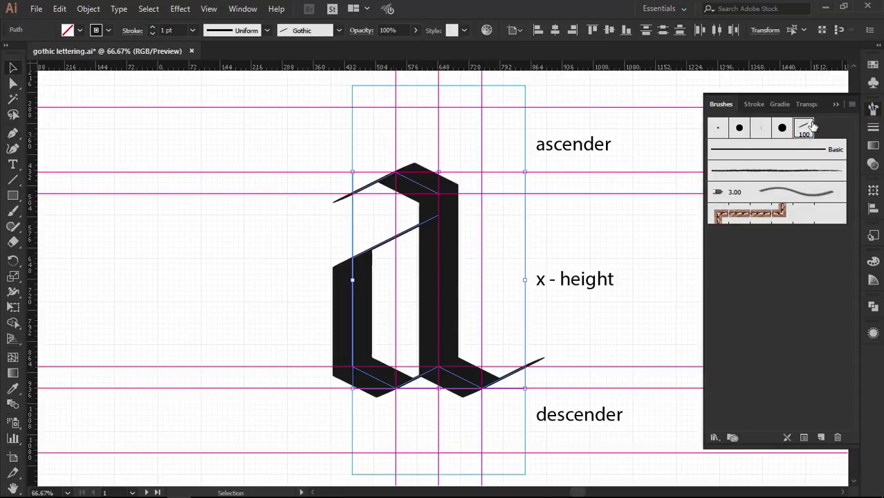
left_click(644, 238)
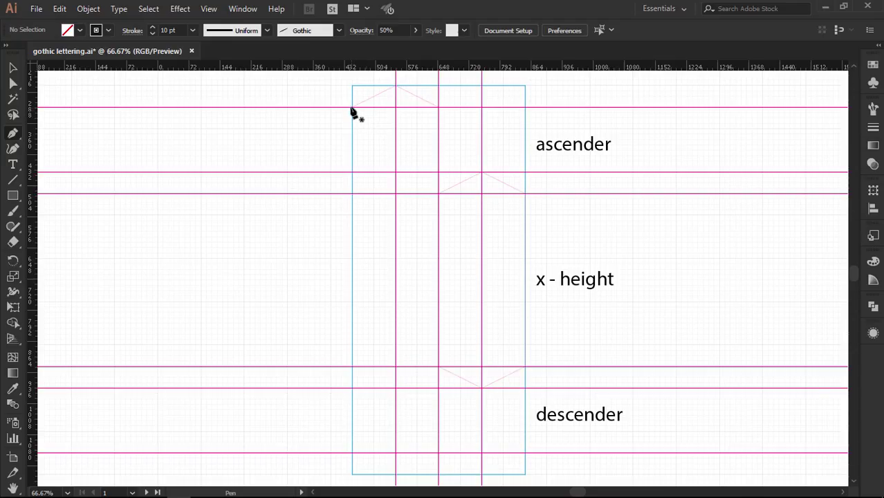
Step: Pen-trace the b's ascender flag, stem, pointed foot and angled bowl, then select the bowl points
left_click(352, 107)
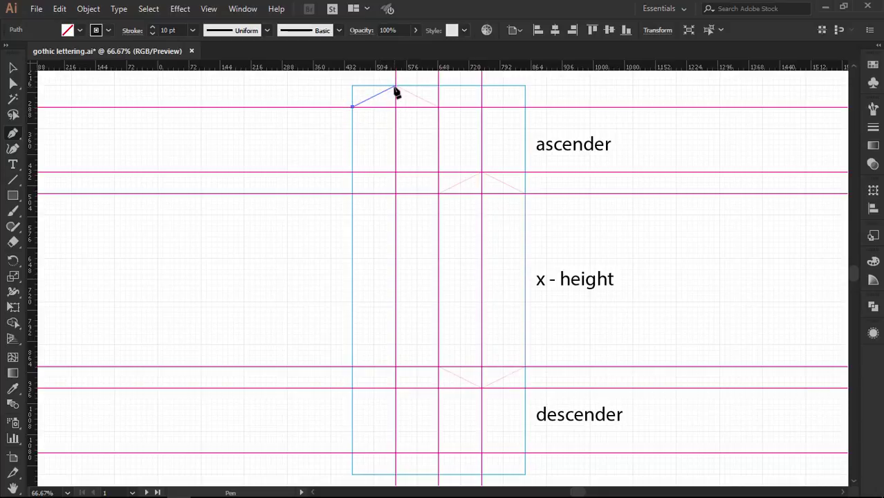
left_click(395, 86)
left_click(438, 107)
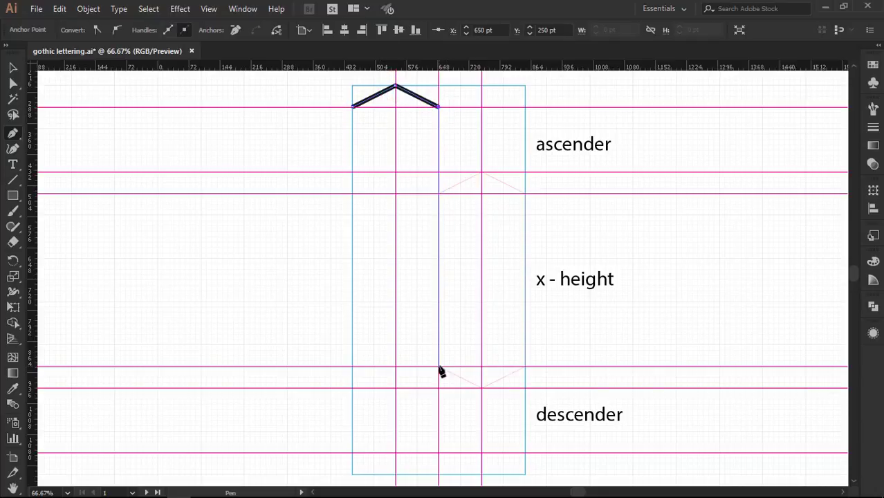
left_click(438, 365)
left_click(482, 388)
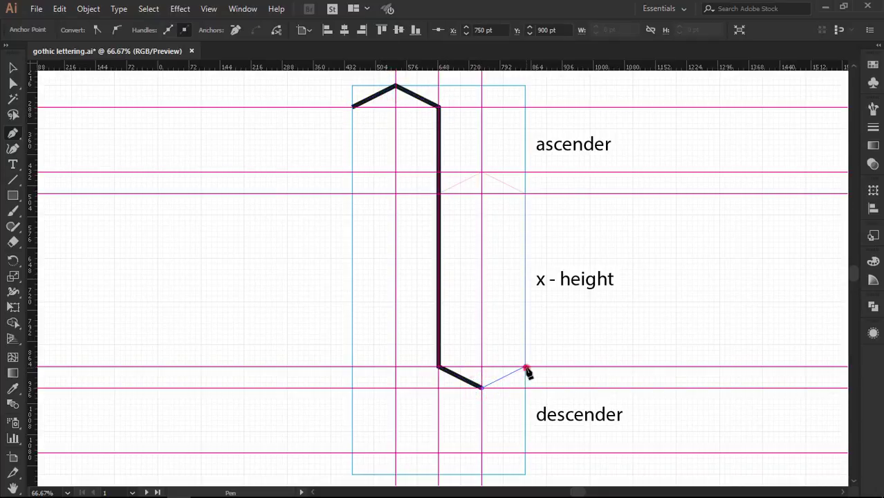
left_click(525, 366)
left_click(525, 195)
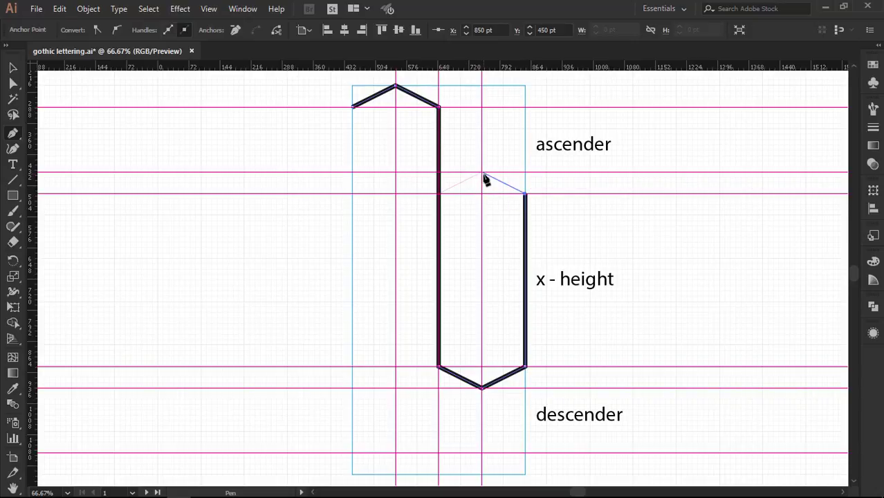
left_click(455, 194)
left_click_drag(467, 207, 451, 188)
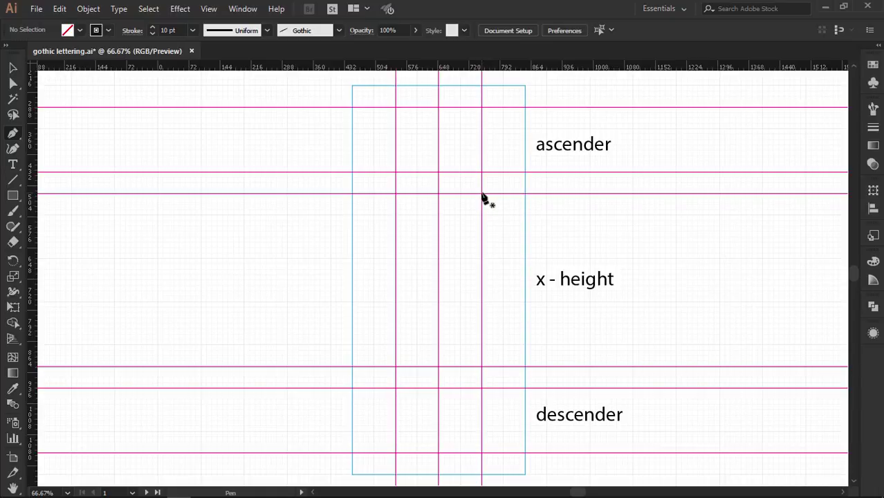
Step: Pen-draw the c from its right x-height corner over a pointed top and down to a V foot
left_click(483, 194)
left_click(439, 172)
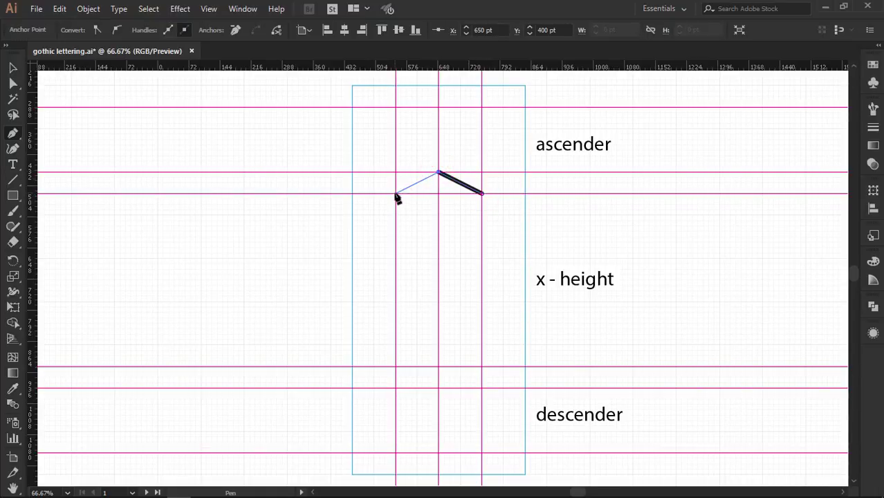
left_click(396, 193)
left_click(395, 367)
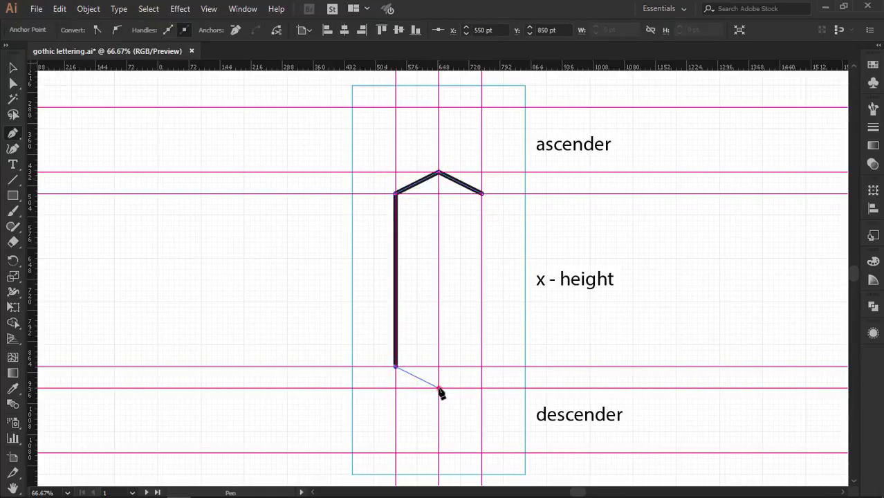
left_click(438, 389)
left_click(483, 366)
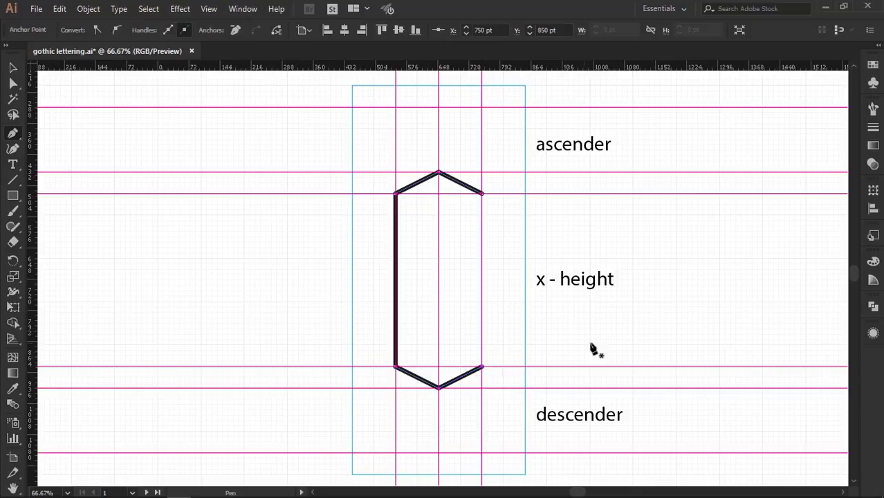
left_click(595, 243, "ctrl")
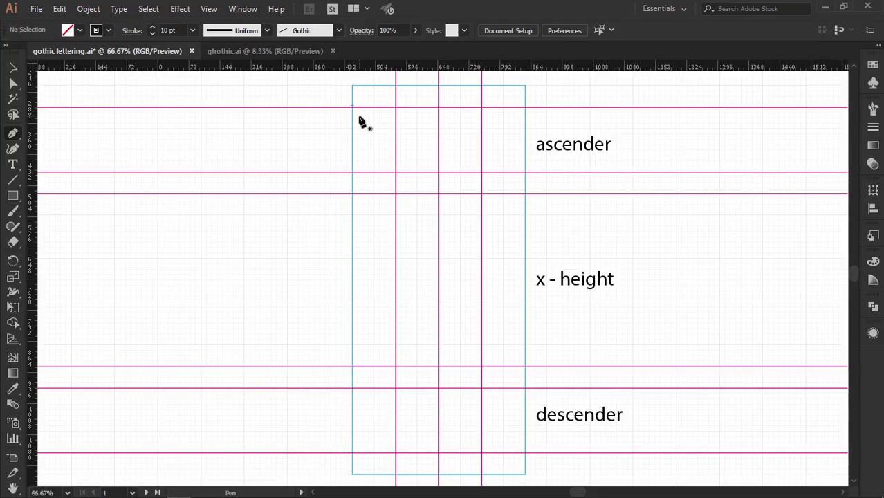
Step: Pen-draw the d's ascender flag, slanted stroke, right stem, pointed foot, left stem and peaked bowl top
left_click(353, 107)
left_click(396, 86)
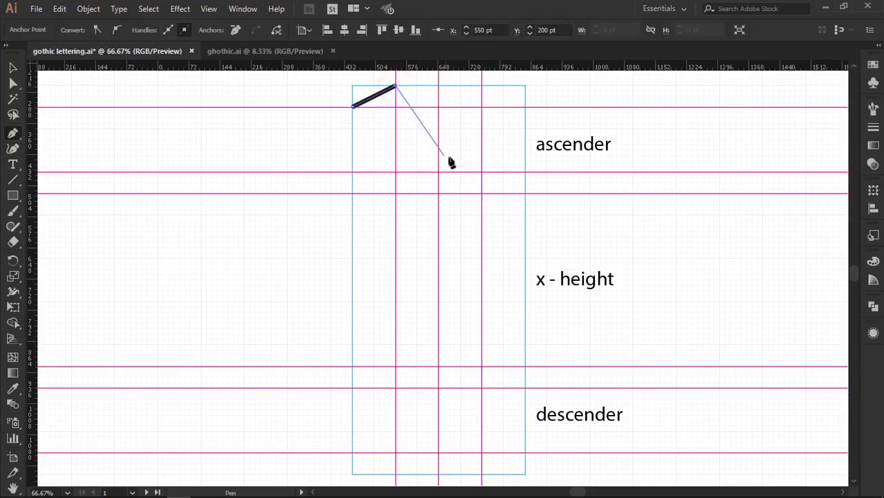
left_click(482, 193)
left_click(483, 365)
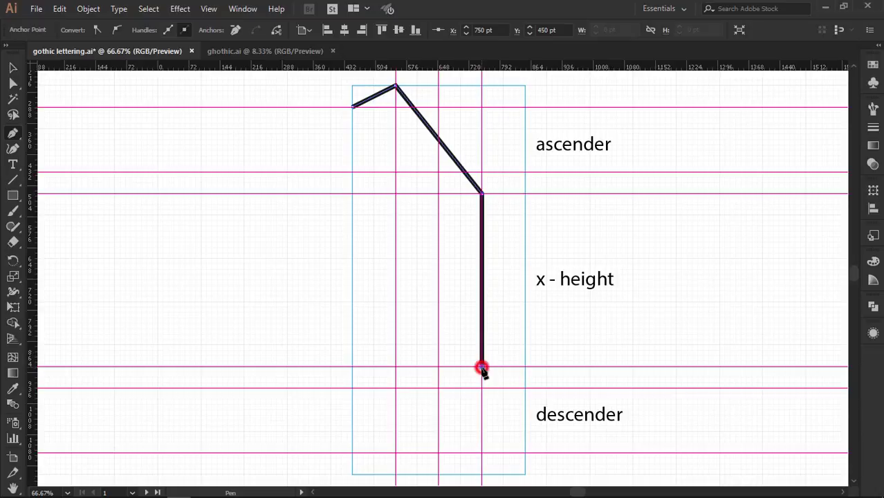
left_click(439, 387)
left_click(396, 367)
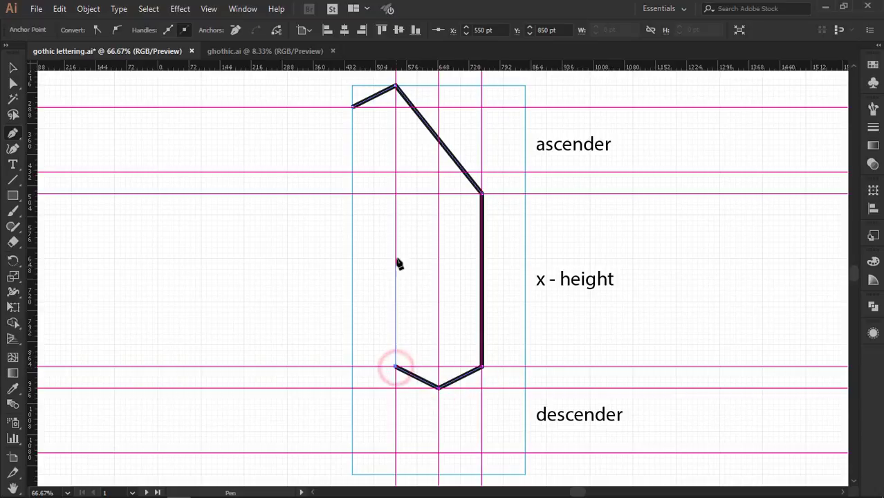
left_click(395, 194)
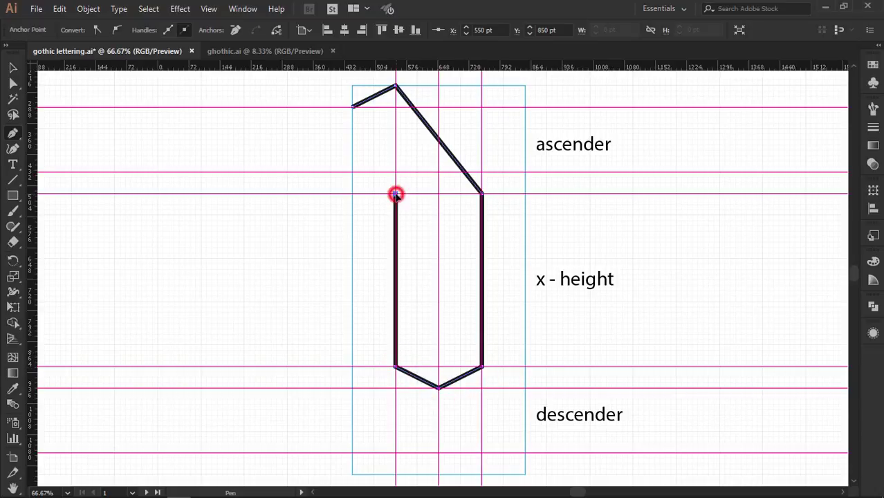
left_click(439, 173)
key("v")
left_click(558, 226)
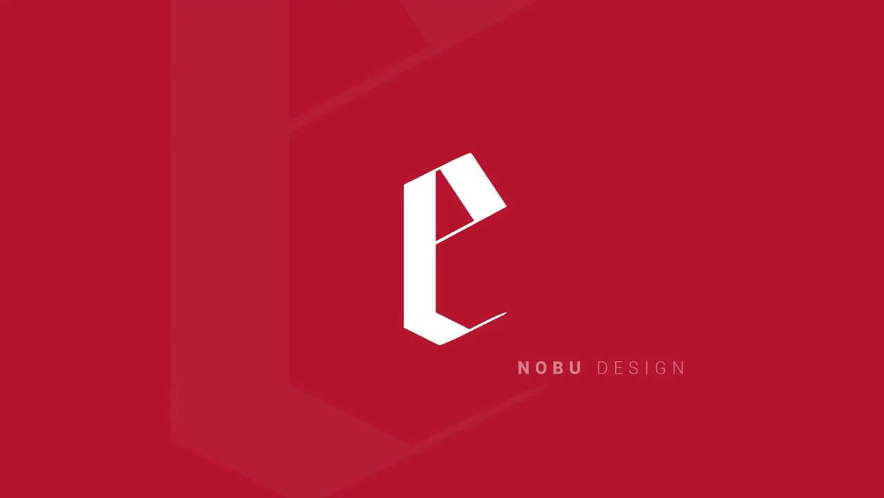
Step: Pen-draw the e from a pointed foot up the left stem to a peaked top and angled eye
left_click(483, 367)
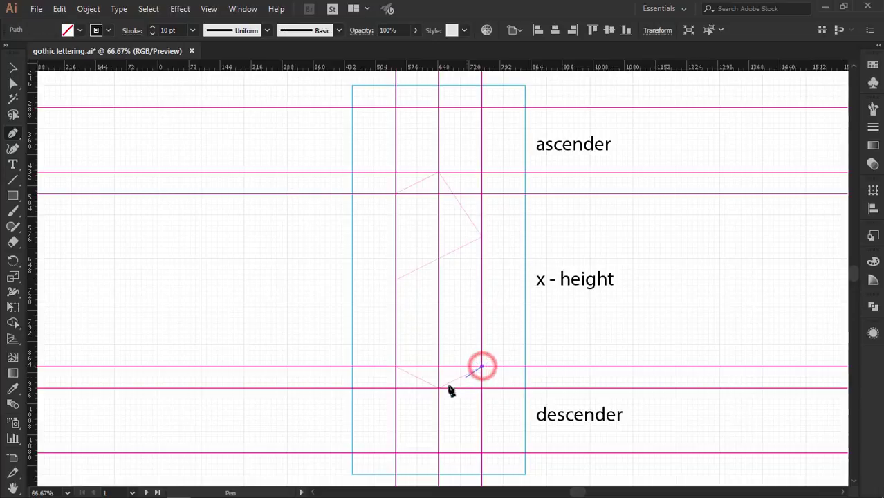
left_click(439, 388)
left_click(396, 367)
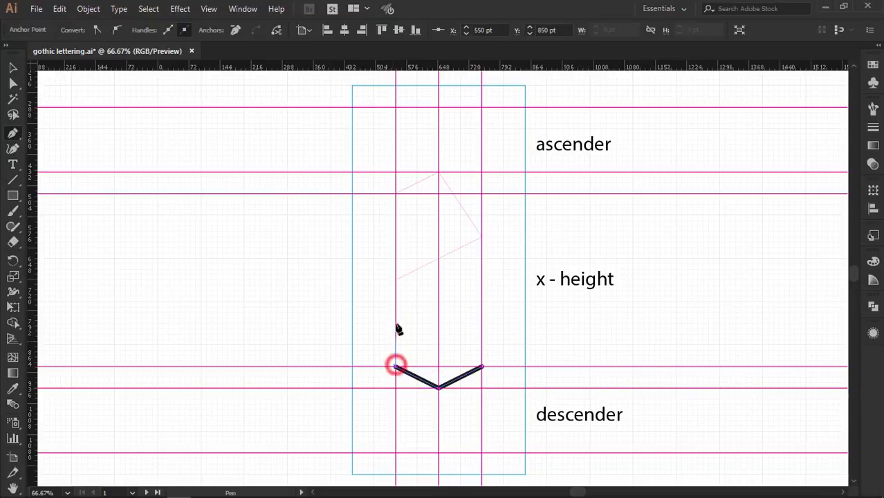
left_click(396, 194)
left_click(439, 173)
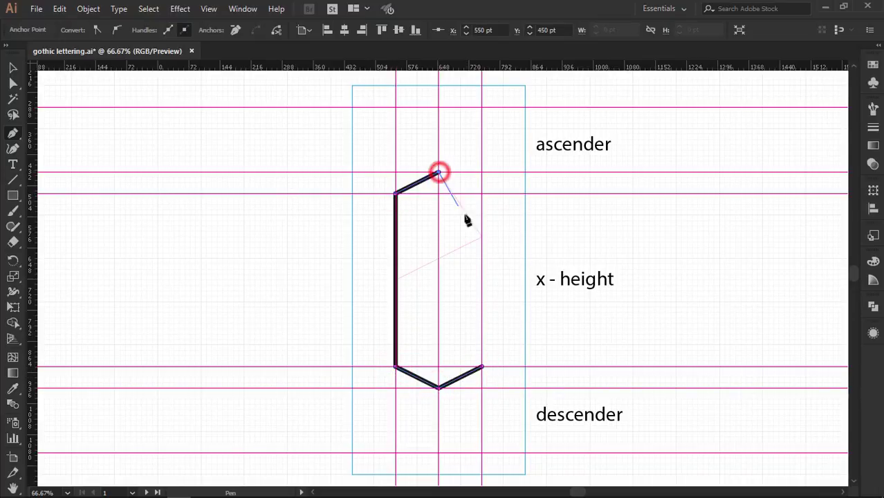
left_click(482, 237)
left_click(400, 279)
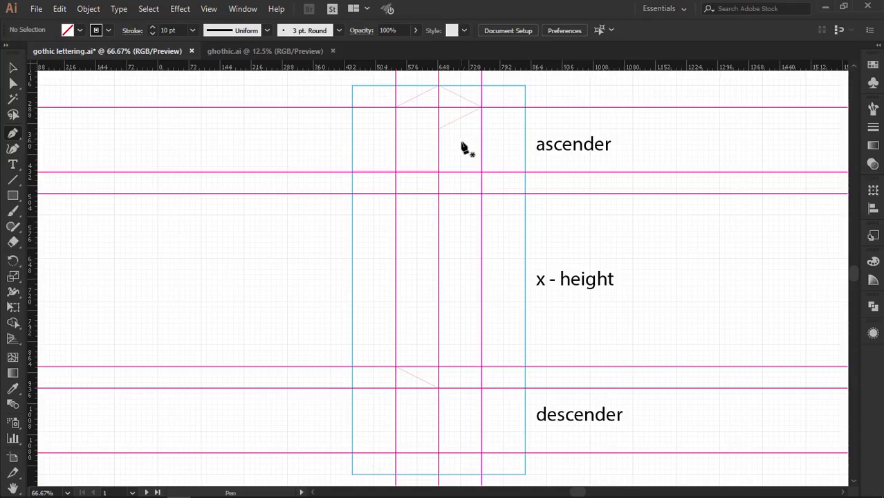
Step: Pen-draw the f's pointed flag, stem with angled foot, and a crossbar near the x-height line
left_click(438, 128)
left_click(483, 107)
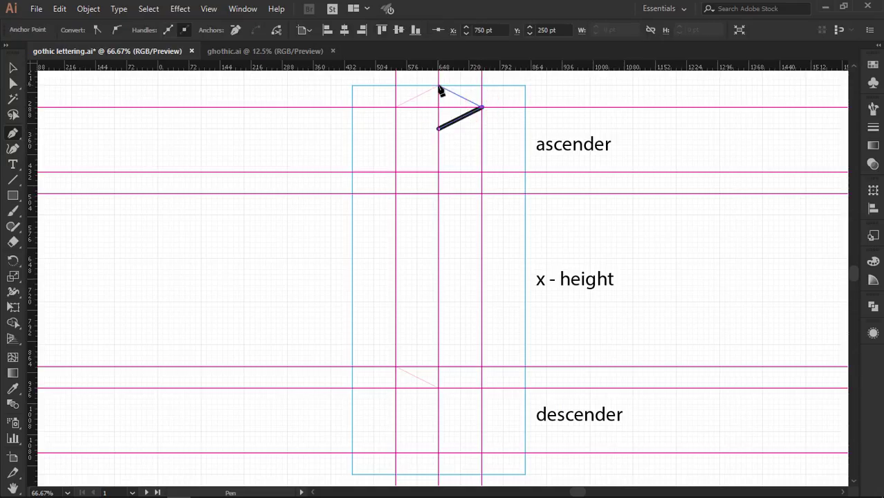
left_click(439, 85)
left_click(396, 107)
left_click(396, 367)
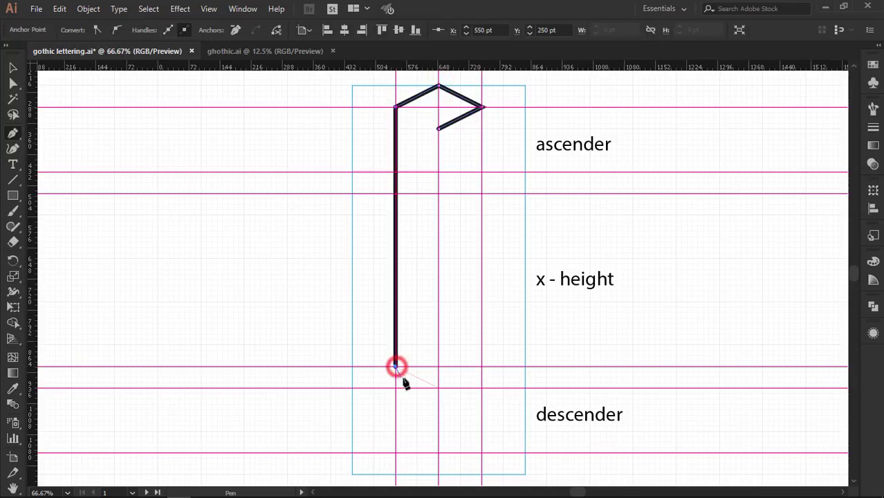
left_click(439, 388)
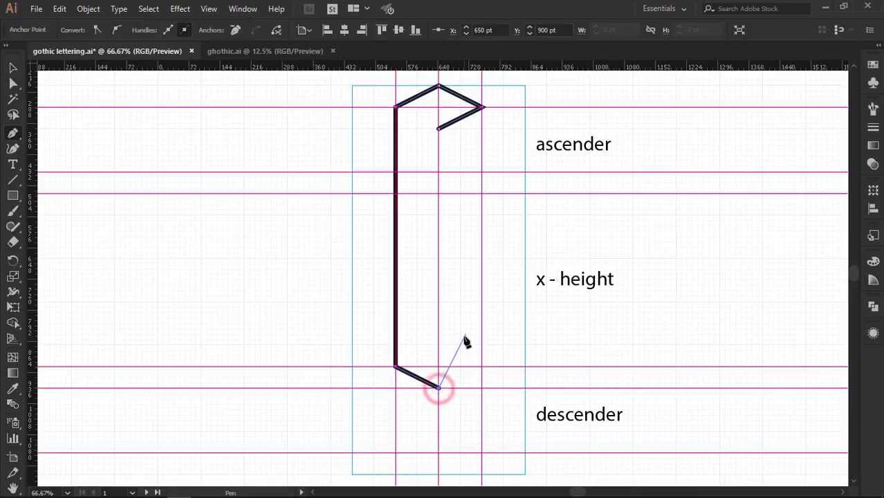
left_click(352, 172)
left_click(436, 172)
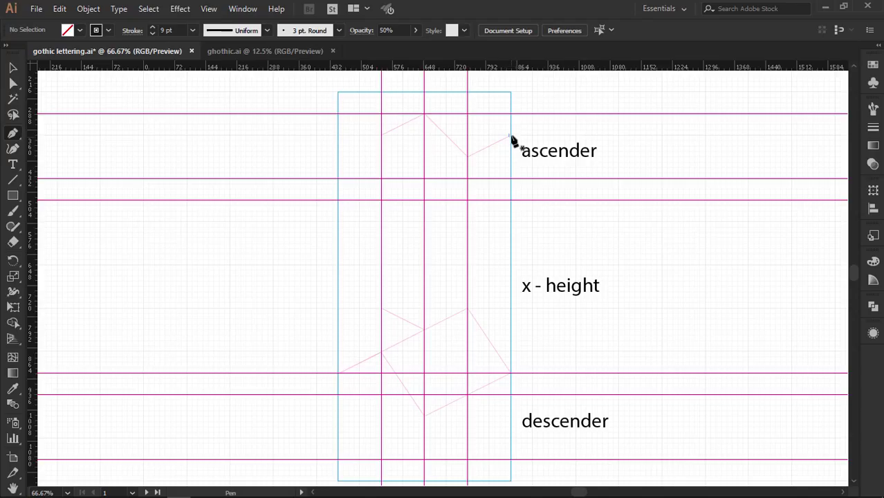
Step: Pen-draw the g's top zigzag and the bowl's left side with its angled bottom
left_click(510, 135)
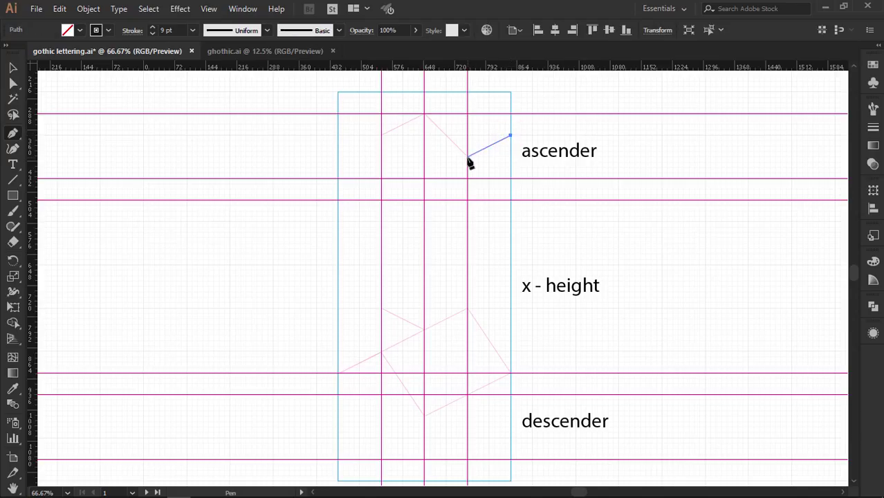
left_click(468, 155)
left_click(424, 114)
left_click(381, 135)
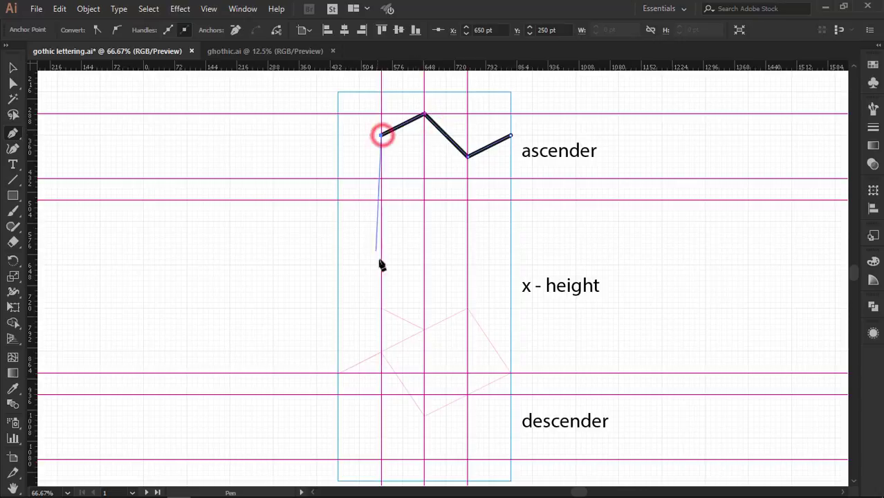
left_click(382, 308)
left_click(424, 329)
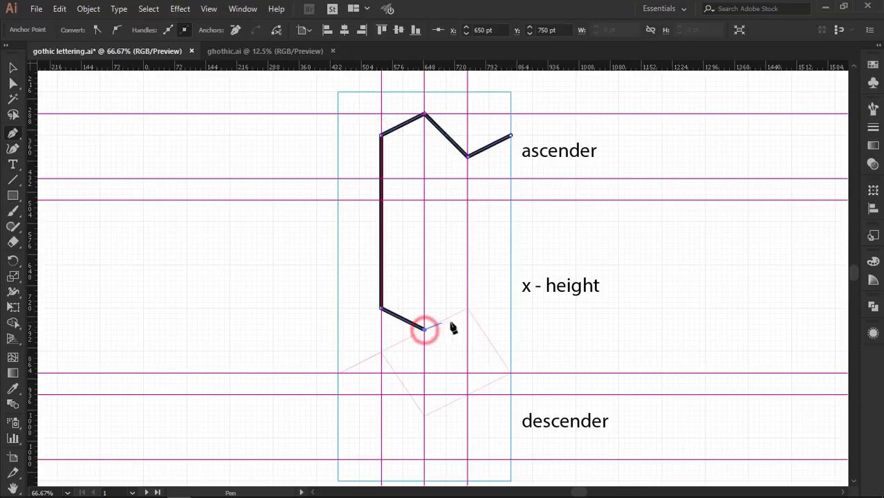
left_click(468, 309)
Step: Add the g's right stem and an angular descender tail looping back to the bowl
left_click(467, 115)
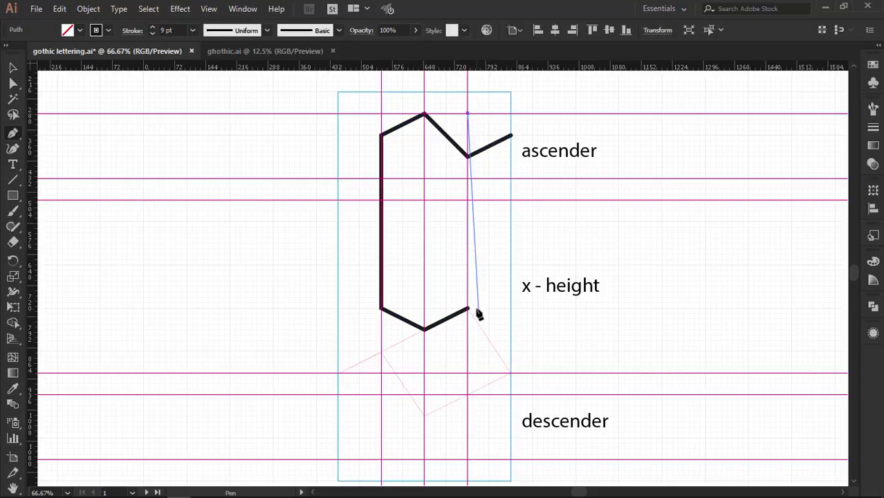
left_click(467, 290)
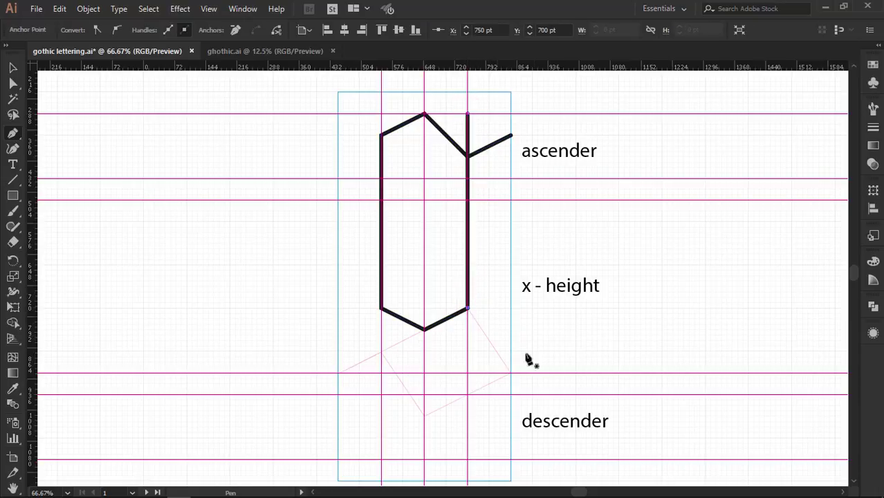
left_click(468, 309)
left_click(510, 373)
left_click(424, 415)
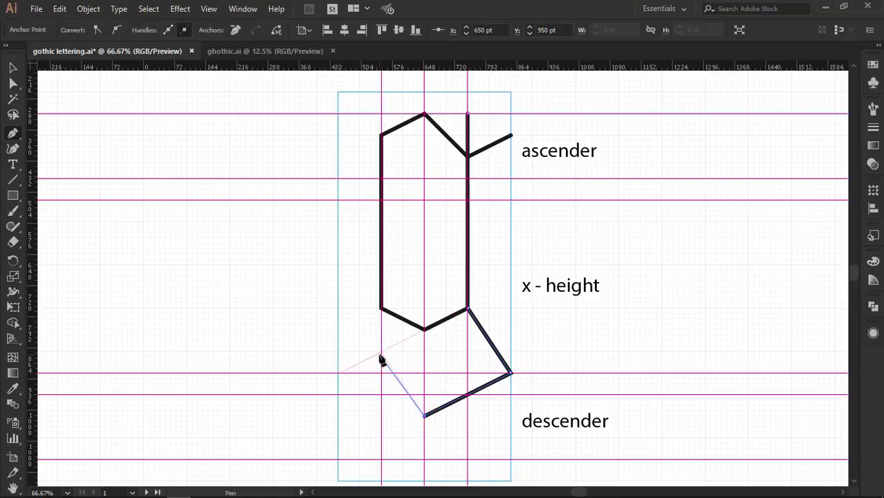
left_click(382, 354)
left_click(340, 374)
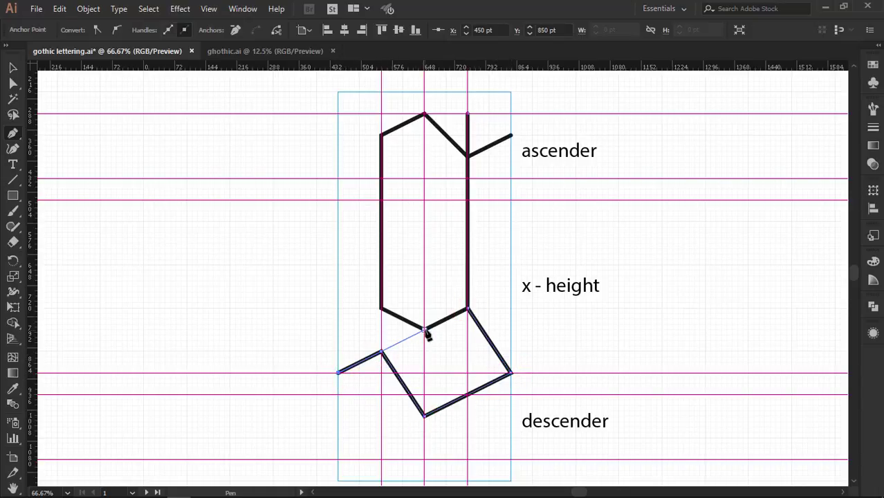
left_click(424, 329)
Step: With Direct Selection, round the g's top-right terminal into a curve
key("a")
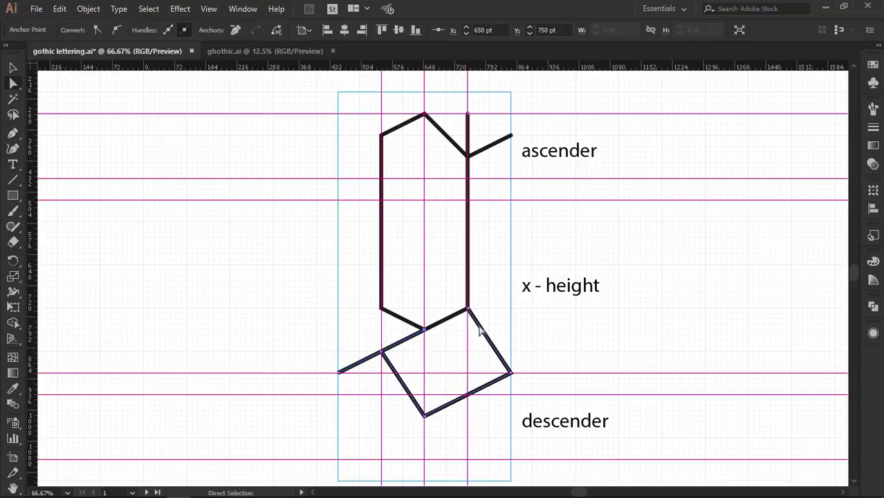
left_click(493, 271)
mouse_move(488, 129)
left_mouse_down()
mouse_move(496, 165)
mouse_move(474, 127)
mouse_move(509, 77)
left_mouse_up()
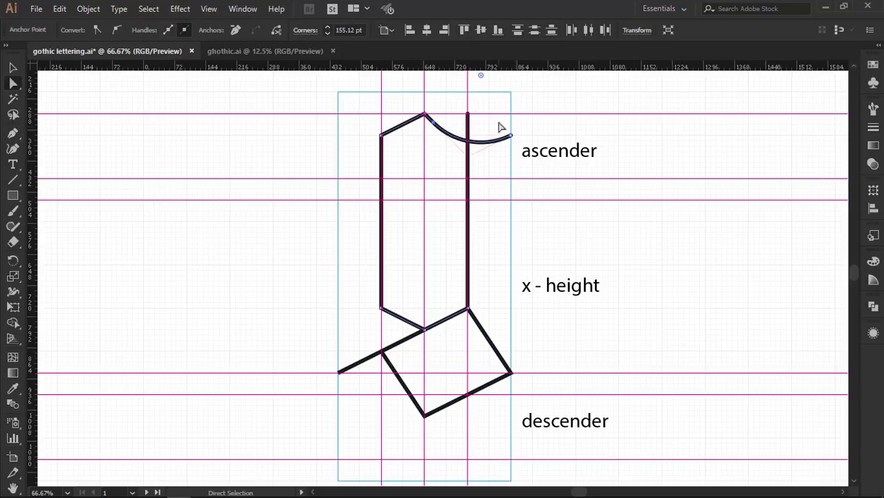
left_click(465, 113)
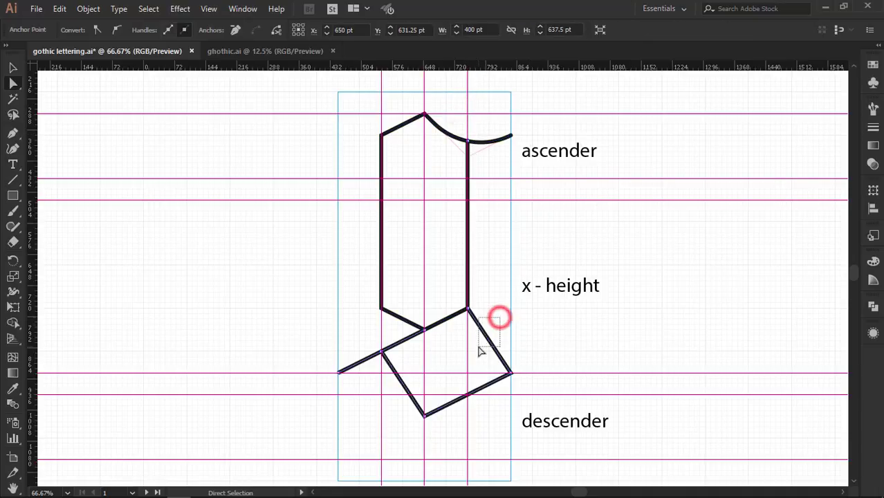
Step: Round the g's descender corners into curves with Live Corner widgets, then deselect
left_click(469, 310)
left_click(510, 374)
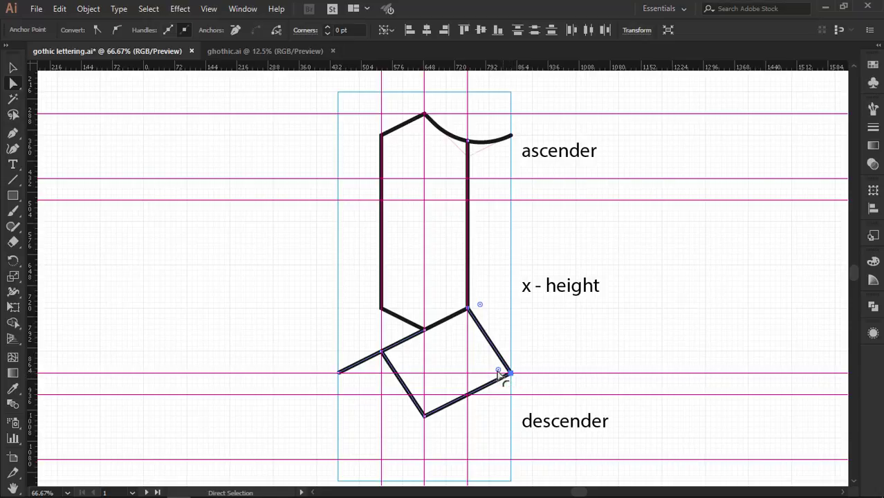
mouse_move(500, 374)
left_mouse_down()
mouse_move(422, 376)
mouse_move(429, 399)
left_mouse_up()
left_click(387, 367)
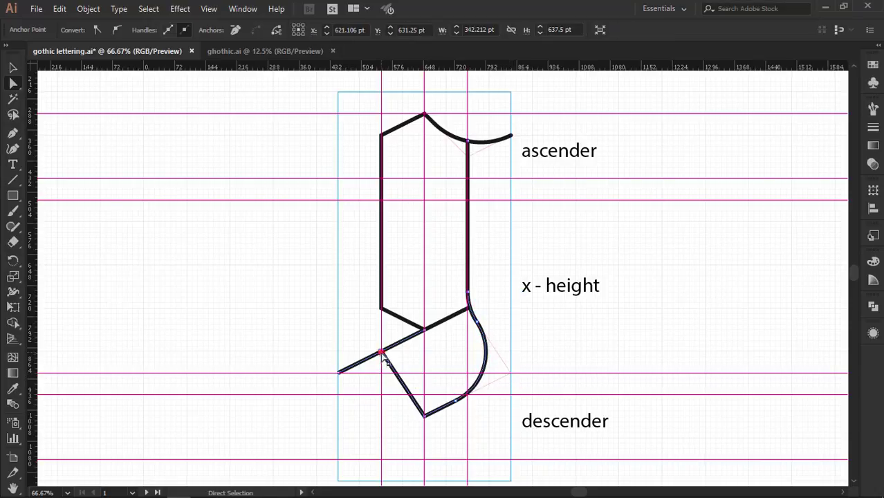
left_click_drag(382, 365, 359, 469)
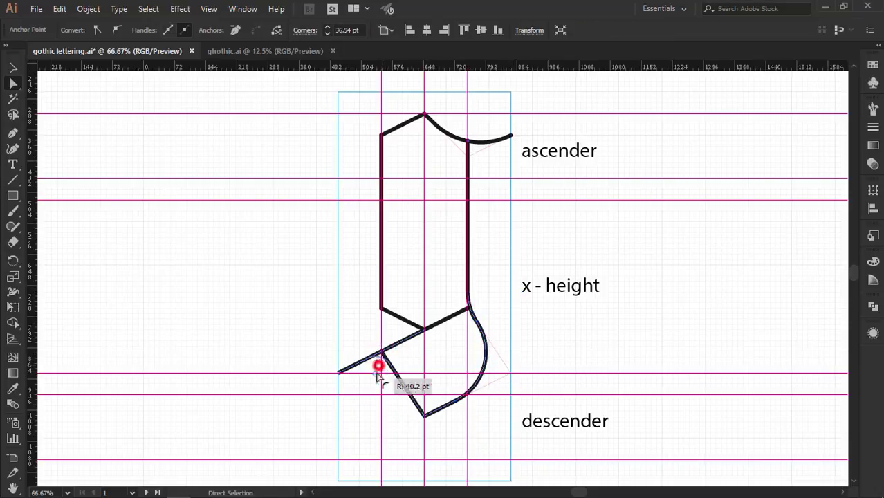
left_click(443, 368)
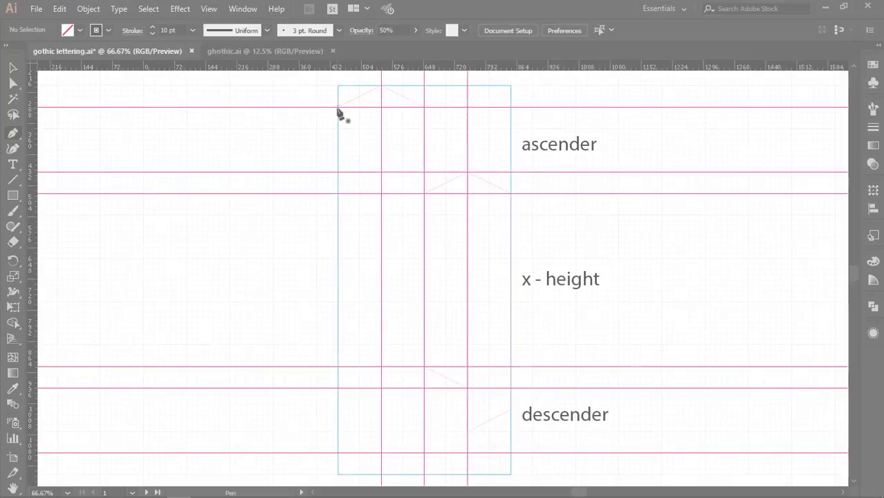
Step: Pen-draw the h's left stem with a pointed top flag and angled foot
left_click(338, 107)
left_click(382, 86)
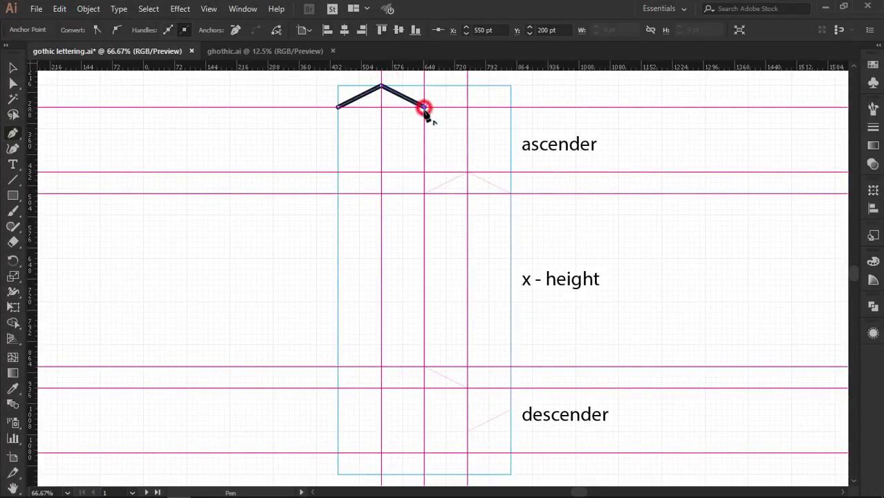
left_click(424, 366)
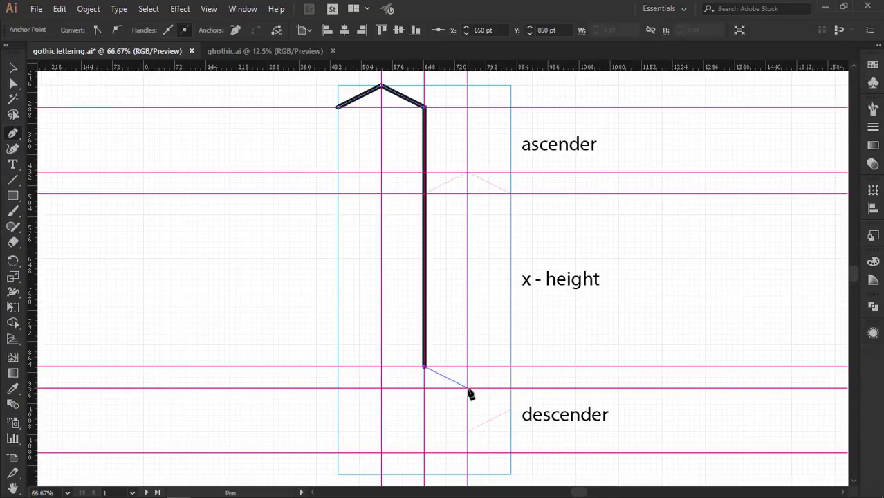
left_click(468, 389)
left_click(476, 235, "ctrl")
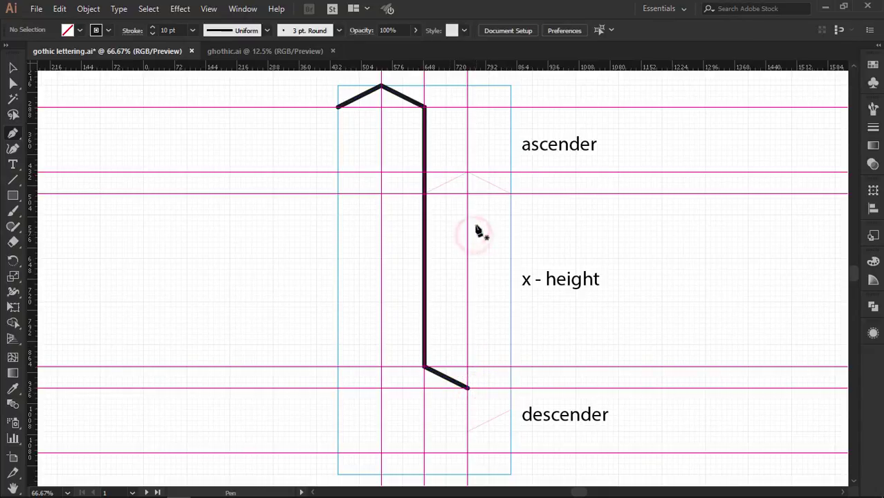
Step: Draw the h's shoulder and right stem into the descender, curving the tail upward
left_click(425, 193)
left_click(468, 172)
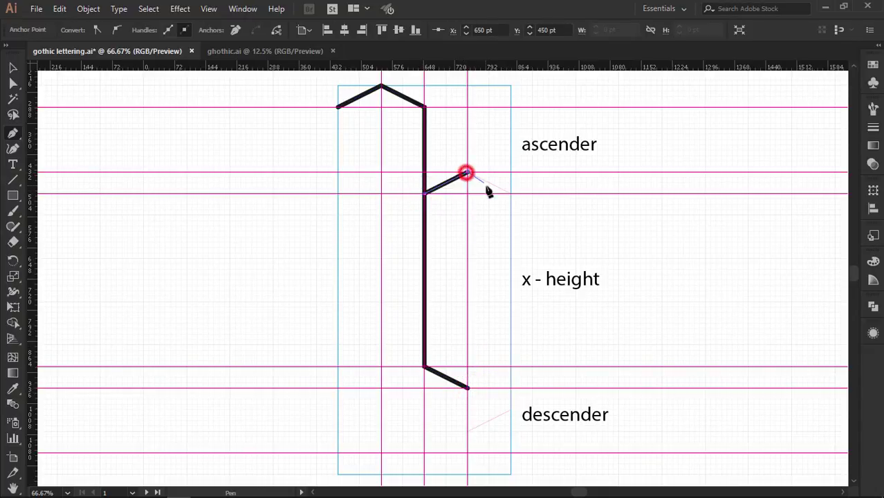
left_click(510, 193)
left_click(511, 410)
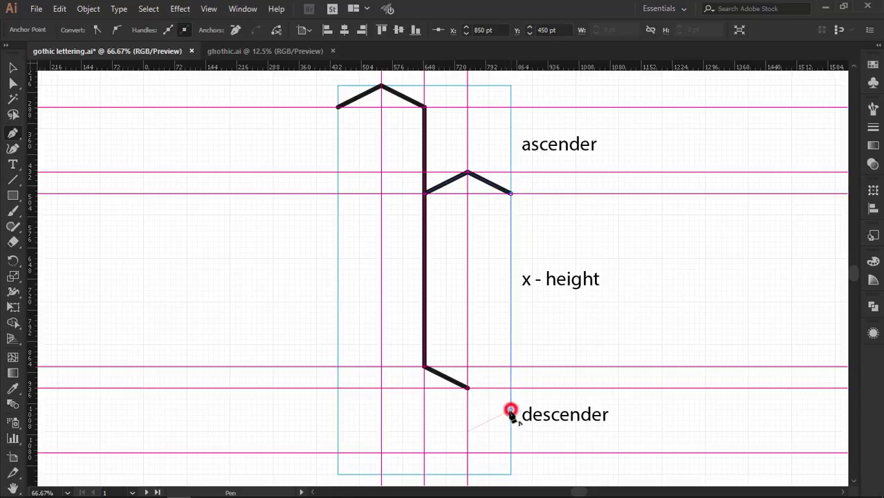
left_click(468, 431)
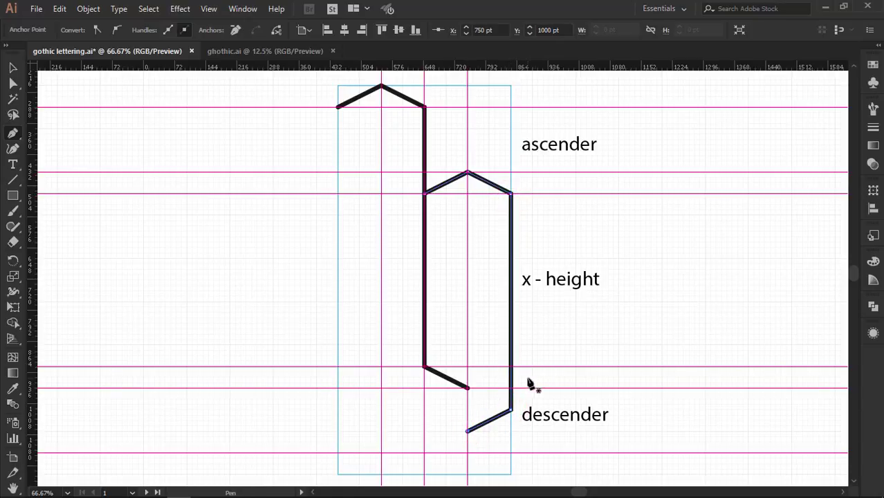
left_click_drag(511, 410, 474, 356)
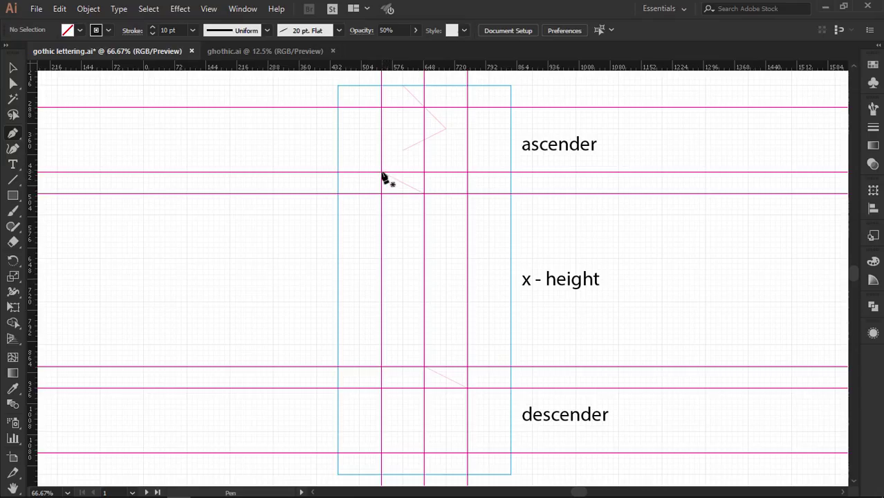
Step: Pen-draw the i's angled top stroke, stem and angled foot
left_click(381, 171)
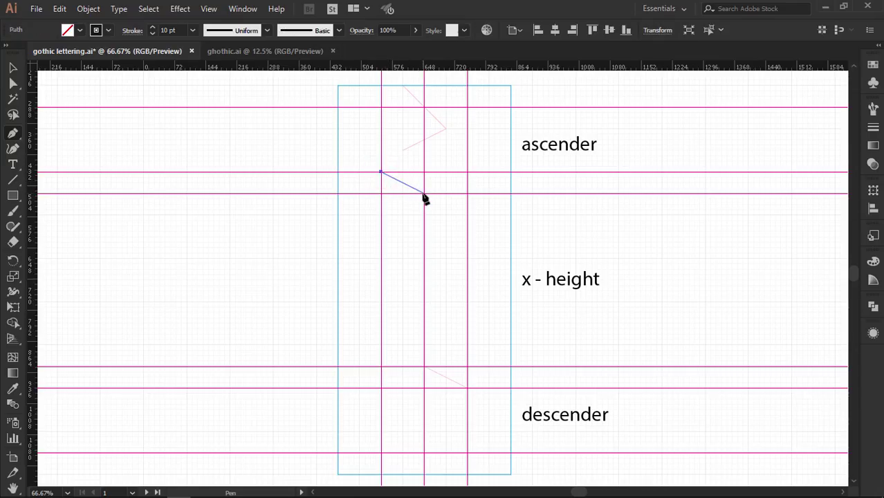
left_click(424, 193)
left_click(424, 367)
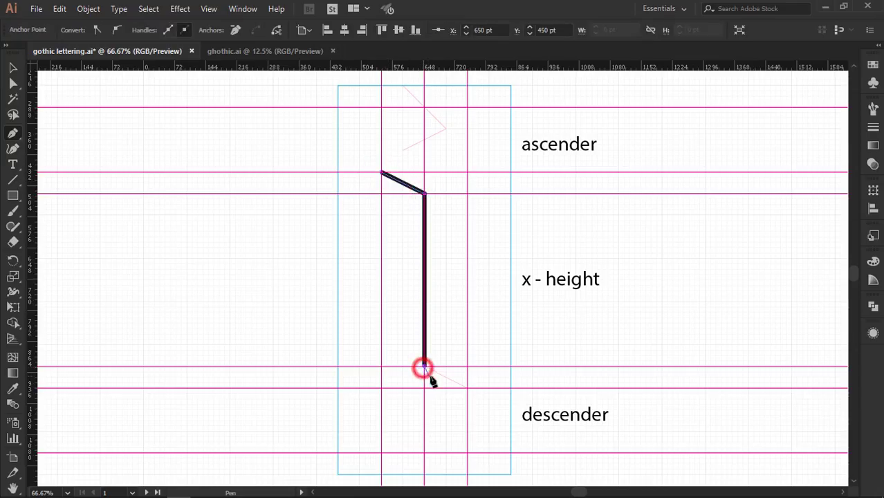
left_click(467, 388)
Step: Add the i's dot stroke, curve it into a crescent arc, and deselect to preview
left_click(403, 86)
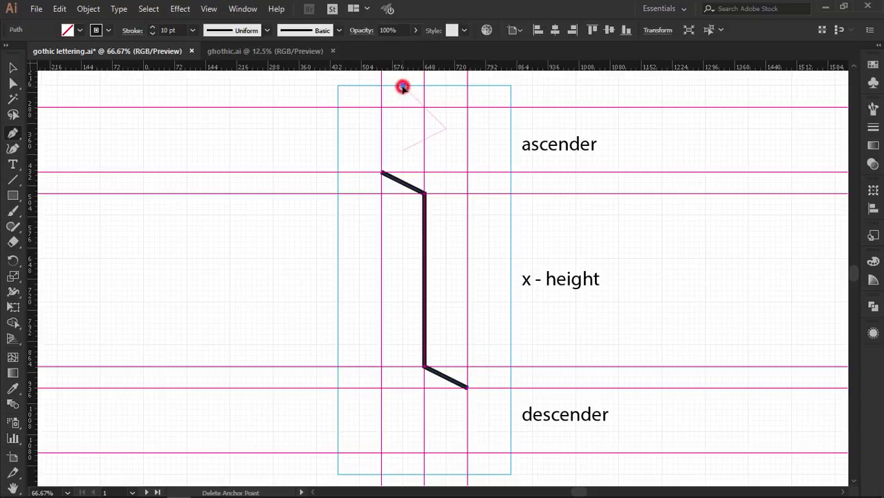
left_click(447, 129)
left_click(402, 149)
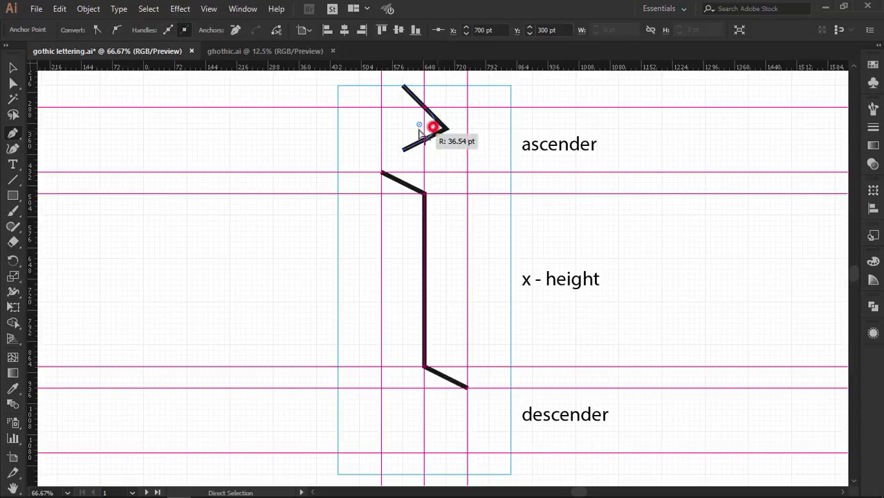
left_click_drag(447, 129, 353, 140)
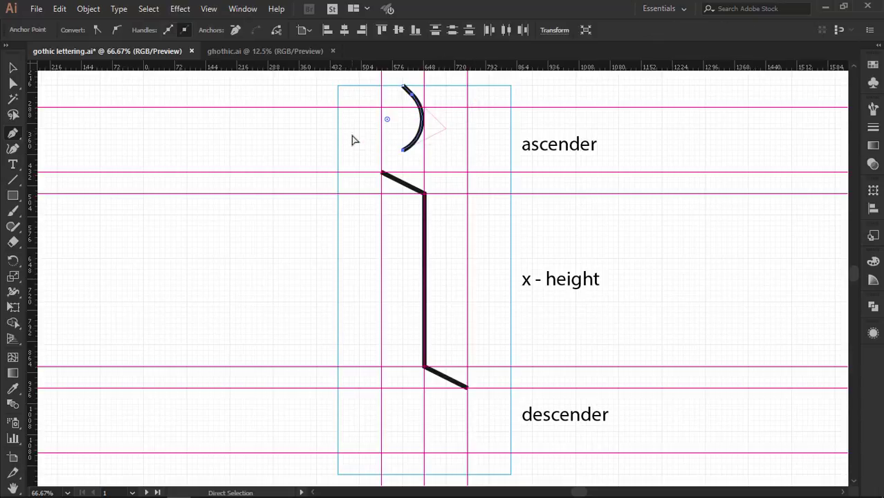
key("v")
left_click(486, 226)
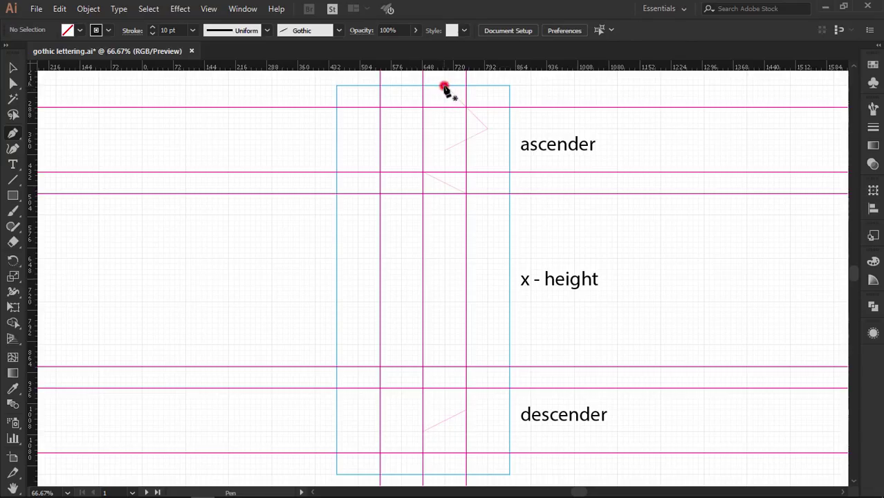
Step: Pen-draw the j's angled dot, top serif and stem with descender tail, then curve the tail and dot
left_click(445, 86)
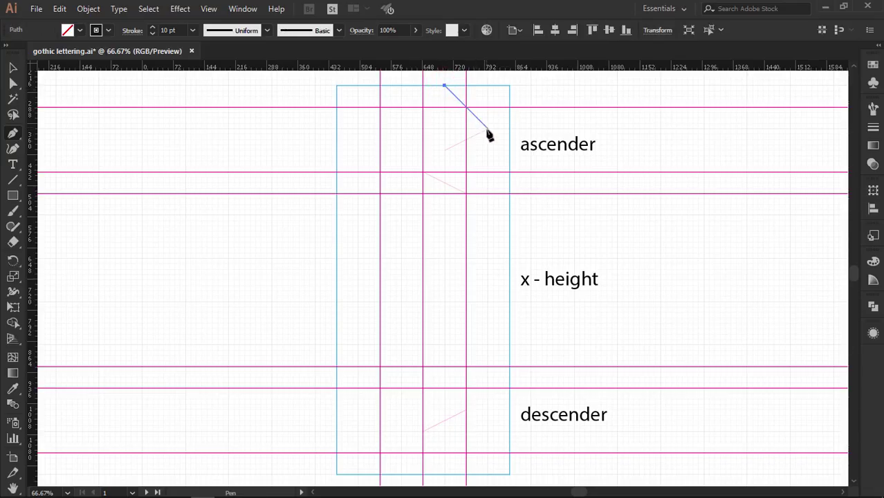
left_click(489, 129)
left_click(445, 151)
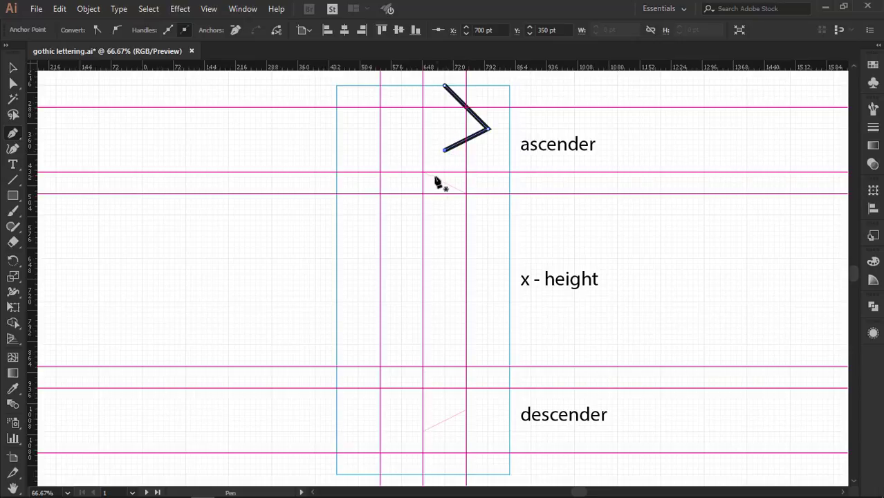
left_click(423, 171)
left_click(467, 194)
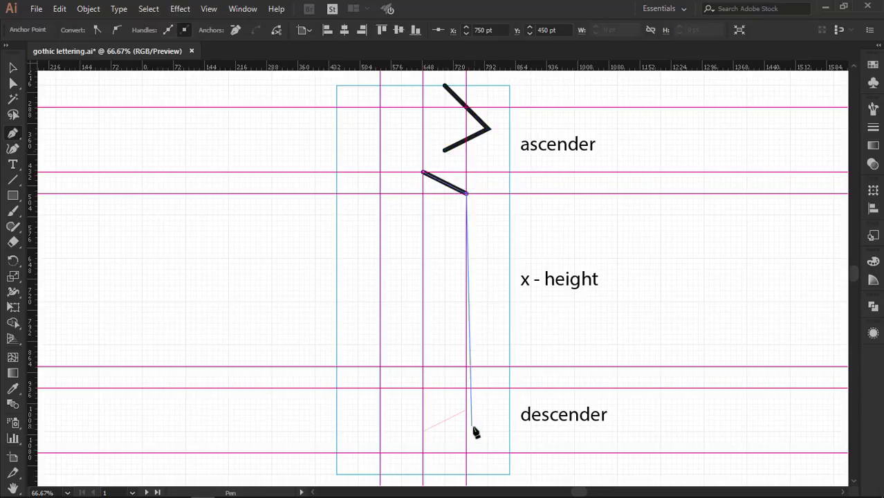
left_click(467, 412)
left_click(422, 432)
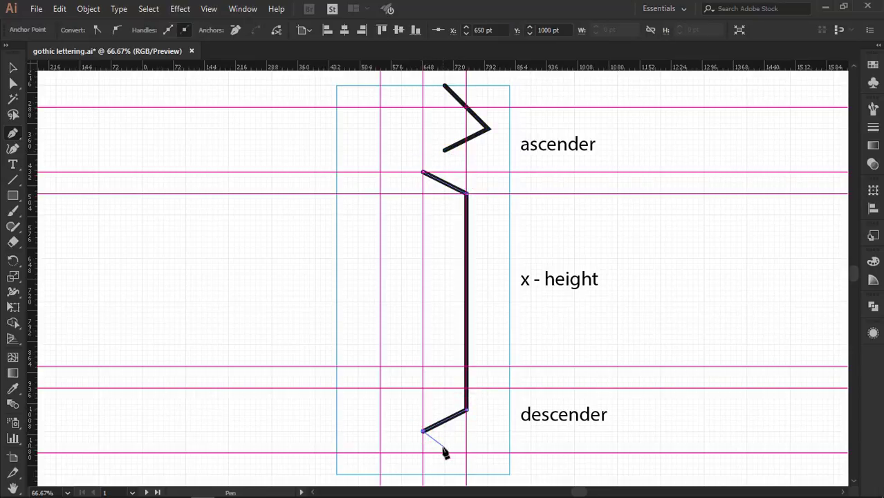
left_click_drag(456, 403, 328, 363)
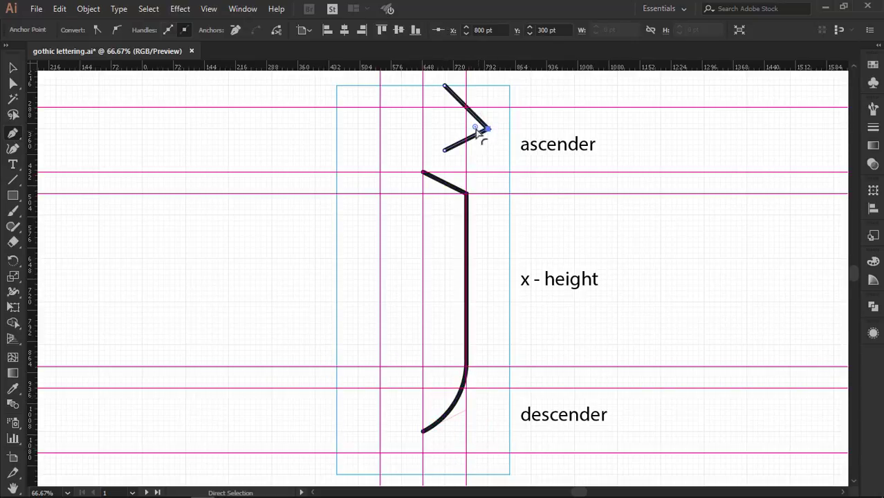
left_click_drag(489, 128, 382, 152)
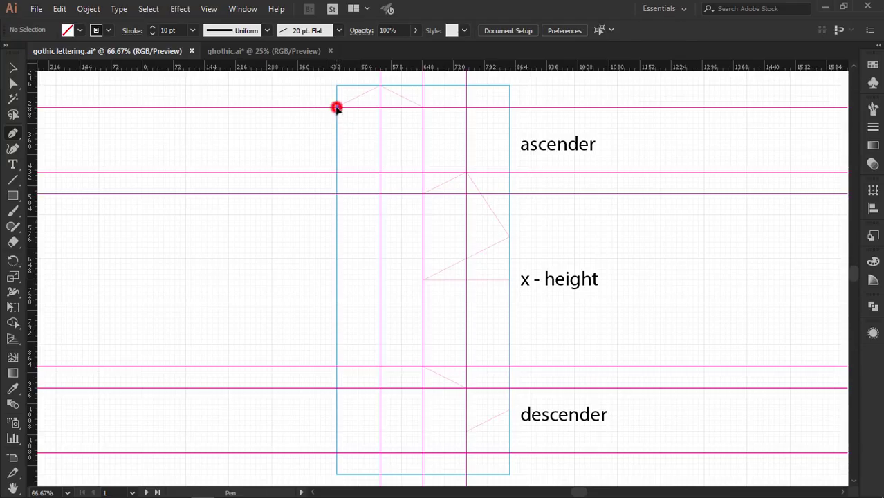
Step: Pen-draw the k's stem with a peaked top serif down to the baseline
left_click(336, 108)
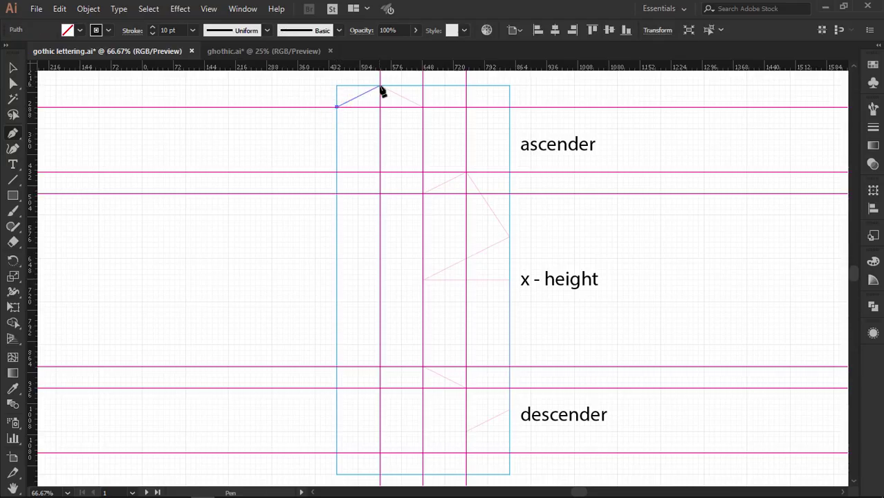
left_click(380, 86)
left_click(424, 107)
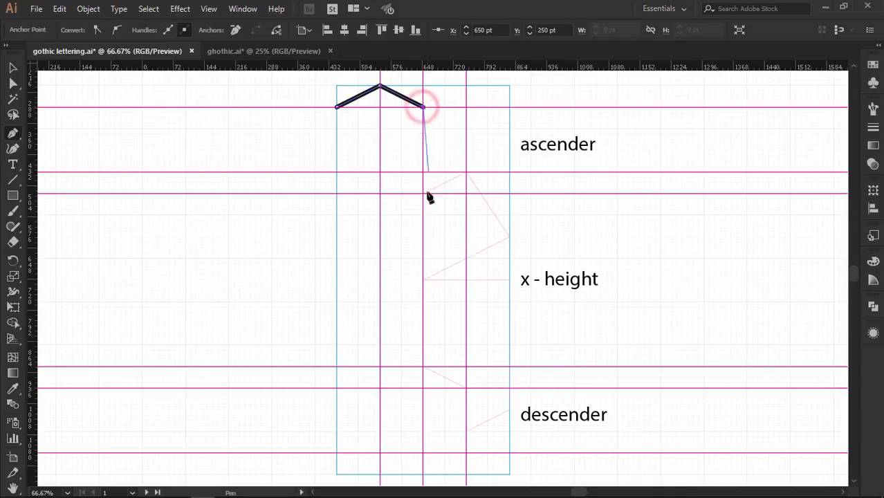
left_click(423, 367)
key("Escape")
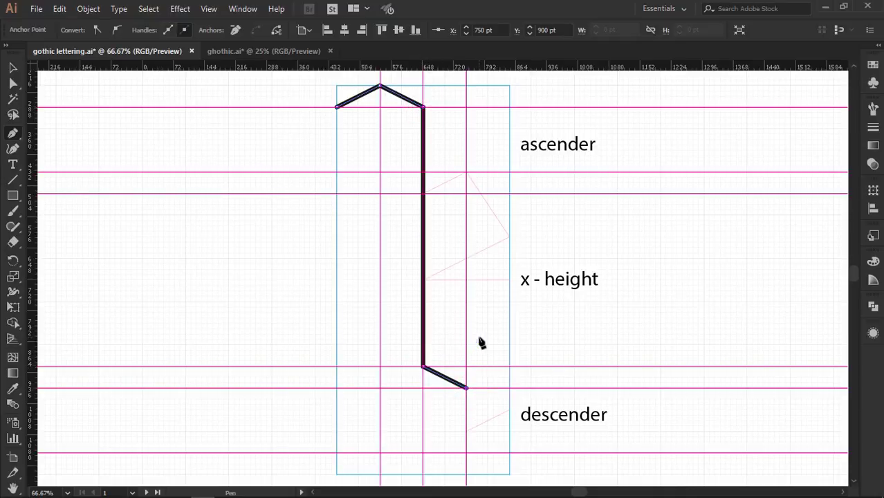
left_click(478, 303)
Step: Draw the k's bowl stroke off the stem, continuing into a descender with a left tail
left_click(423, 192)
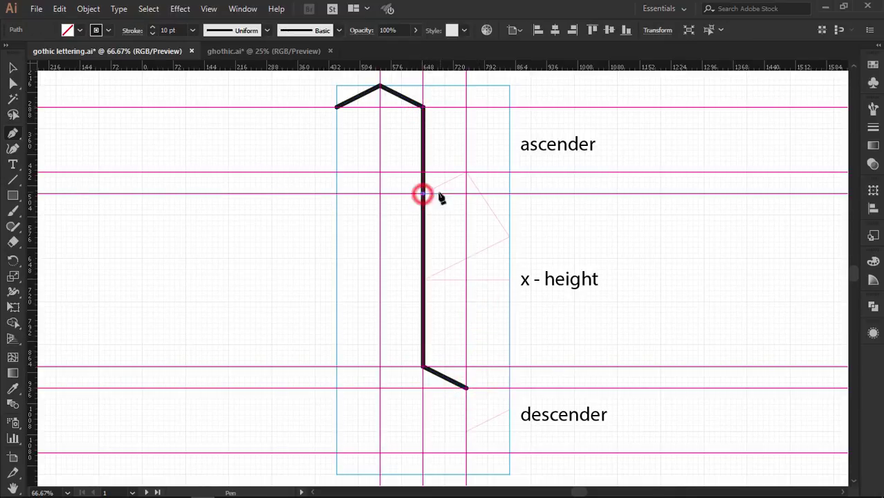
left_click(467, 172)
left_click(510, 237)
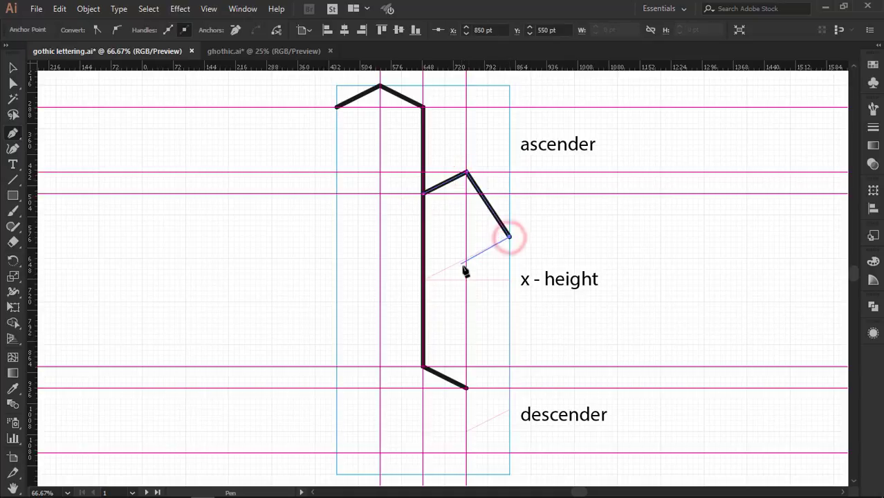
left_click(424, 280)
left_click(510, 280)
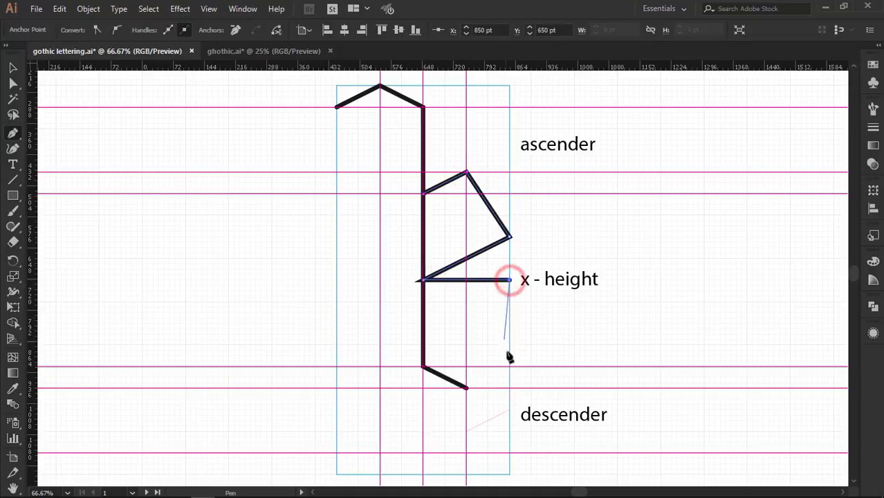
left_click(510, 411)
left_click(466, 432)
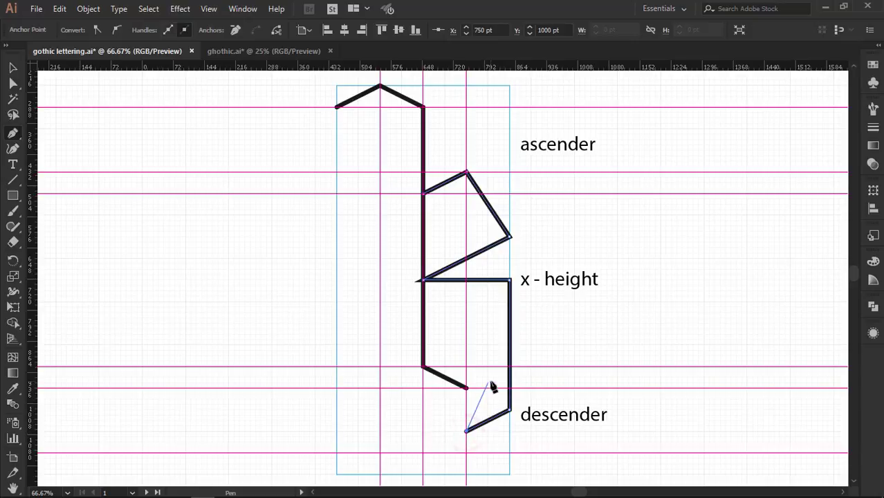
Step: Round the descender corner into a smooth curve and preview the brushed k
left_click(509, 413)
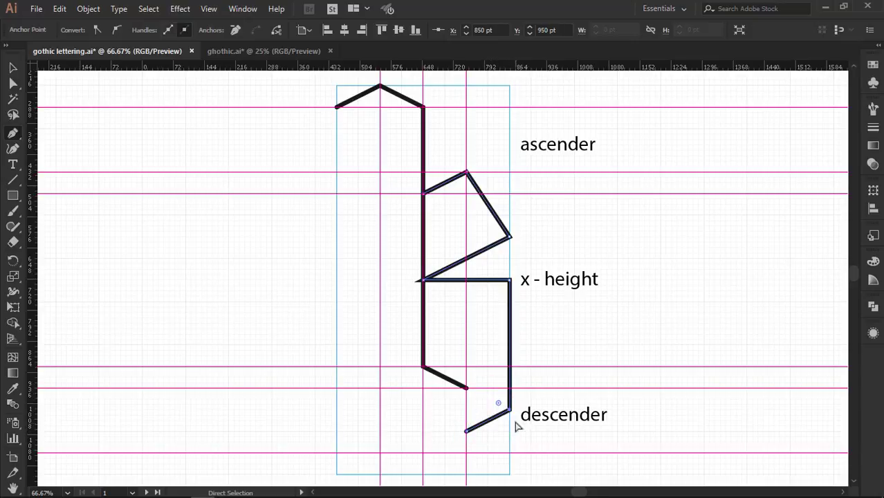
left_click_drag(500, 408, 385, 342)
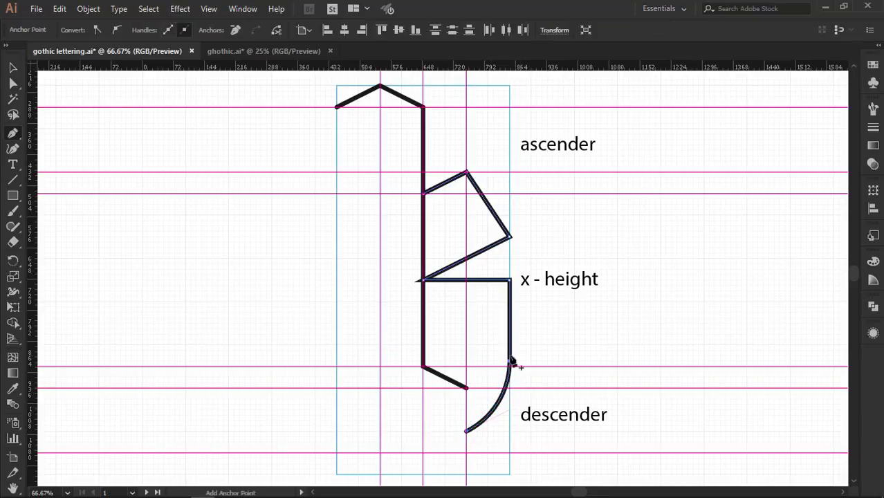
left_click(553, 231, "ctrl")
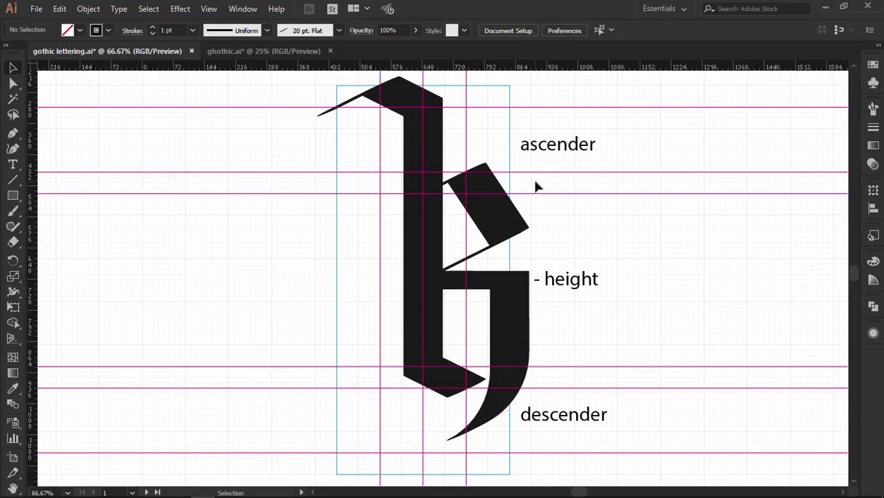
Step: Select and delete the k's bowl stroke, leaving only the ascender stem
left_click_drag(524, 225, 486, 265)
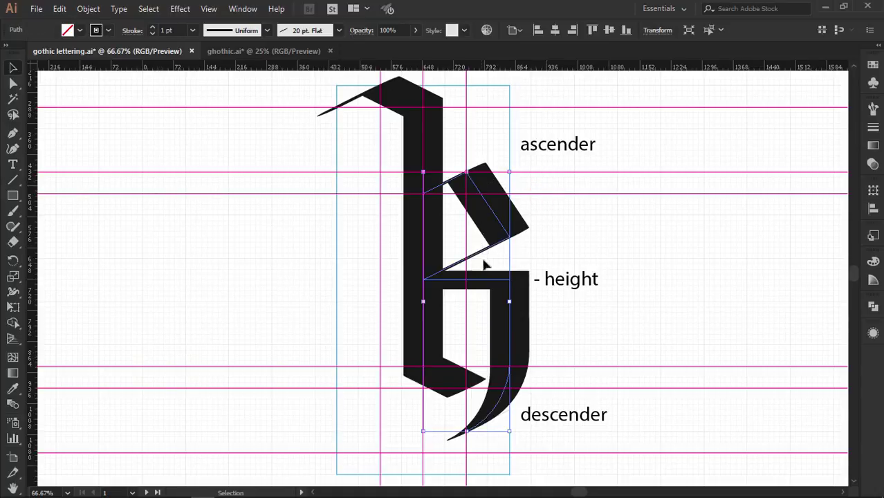
key("Delete")
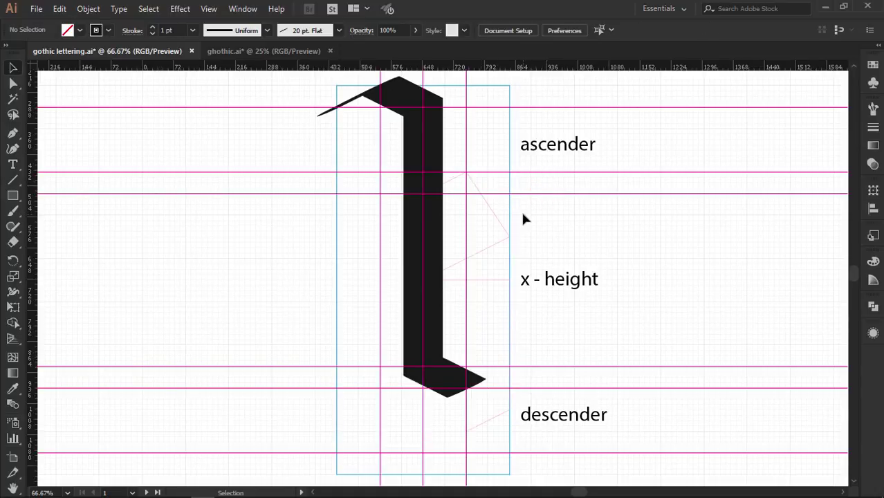
left_click(525, 215)
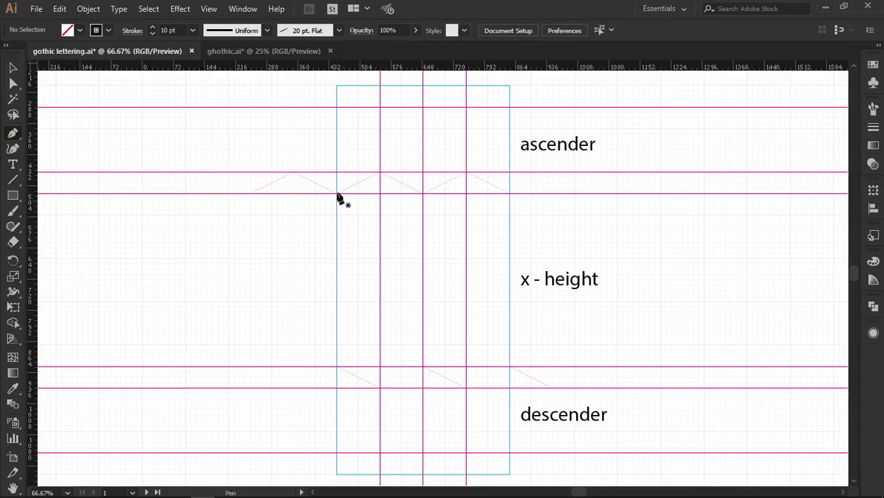
Step: Pen-draw one peaked m stem with a serif, baseline drop and foot stroke
left_click(337, 193)
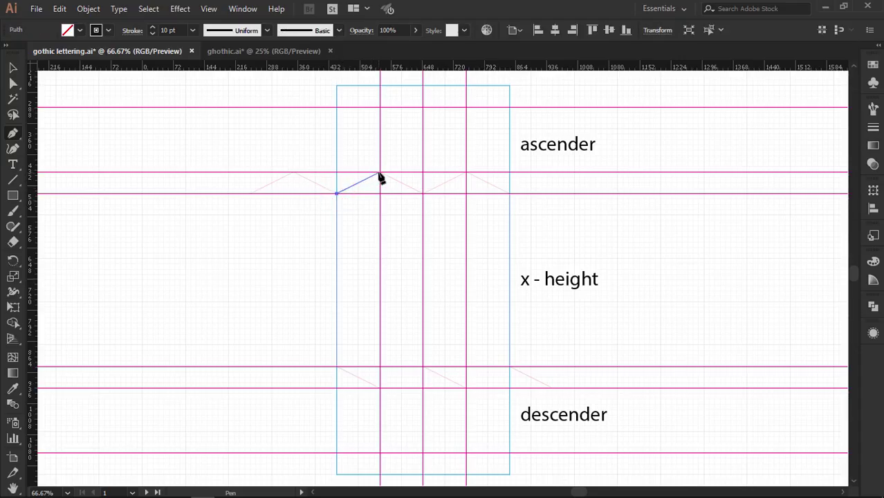
left_click(379, 173)
left_click(423, 193)
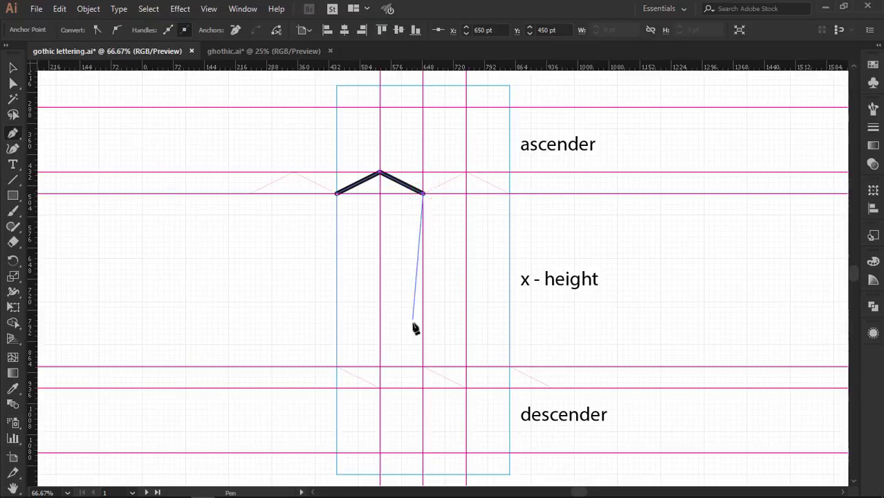
left_click(423, 366)
left_click(466, 388)
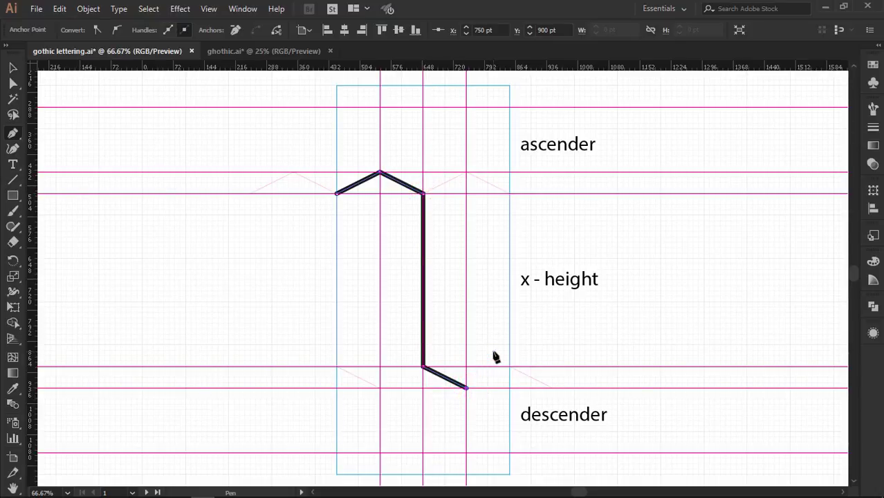
key("v")
Step: Duplicate the stem once to the left and once to the right, then deselect
left_click(454, 281)
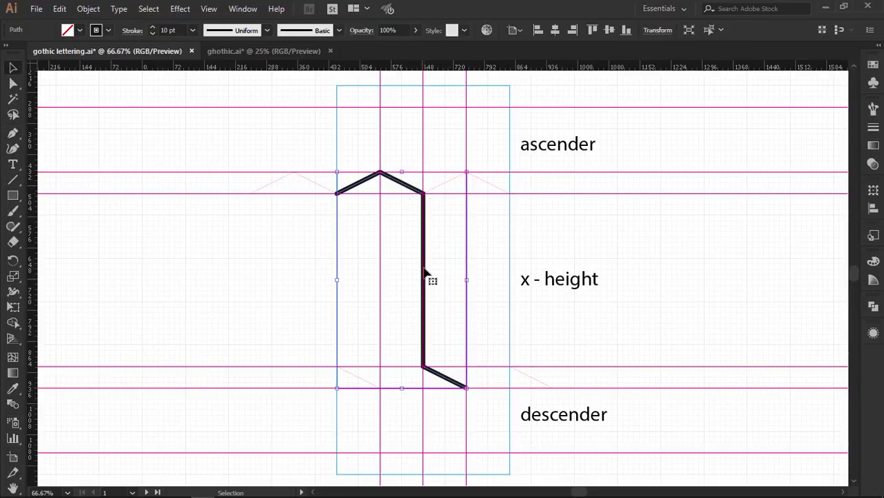
left_click_drag(424, 269, 337, 282)
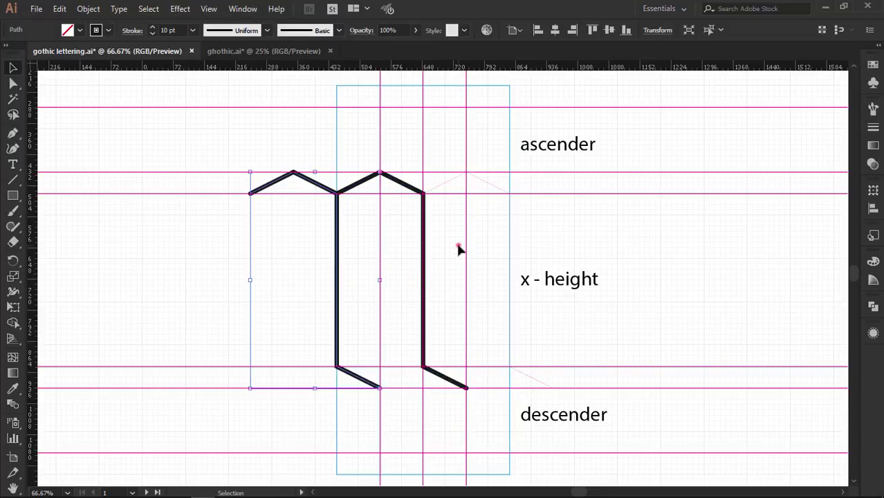
left_click(424, 271)
left_click_drag(423, 260, 511, 270)
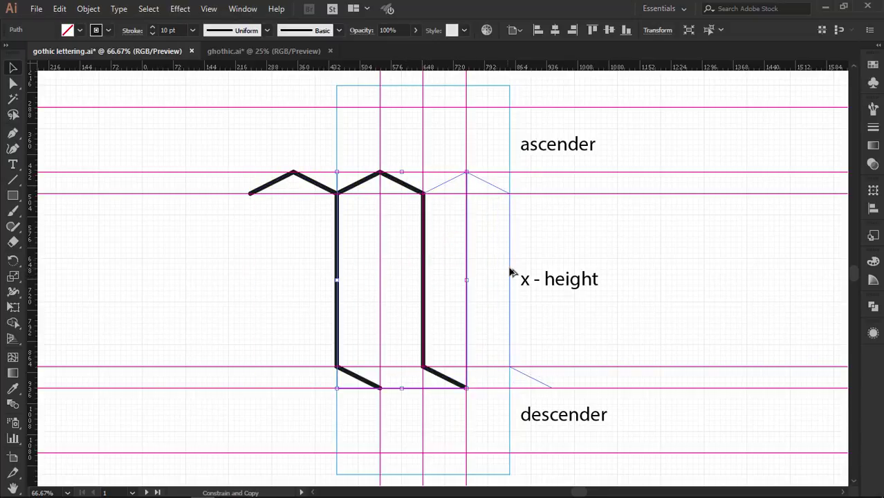
left_click(533, 252)
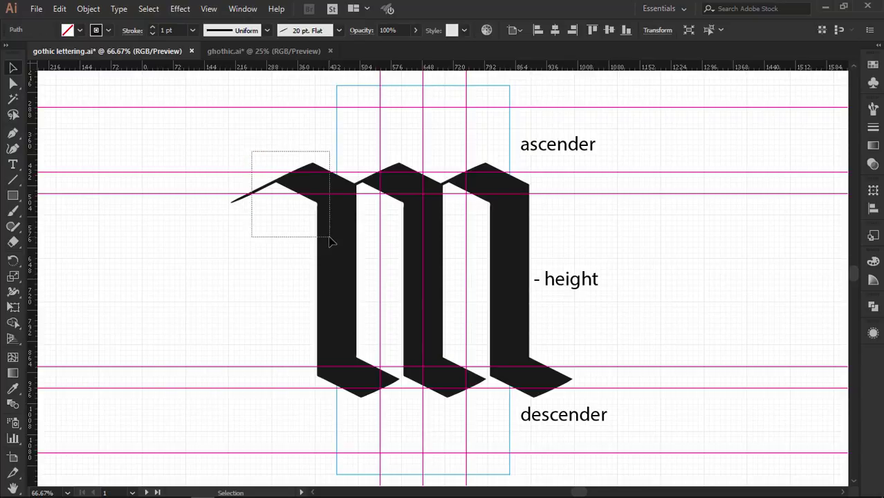
Step: Select and delete the m's left stem, then deselect
left_click_drag(306, 199, 330, 241)
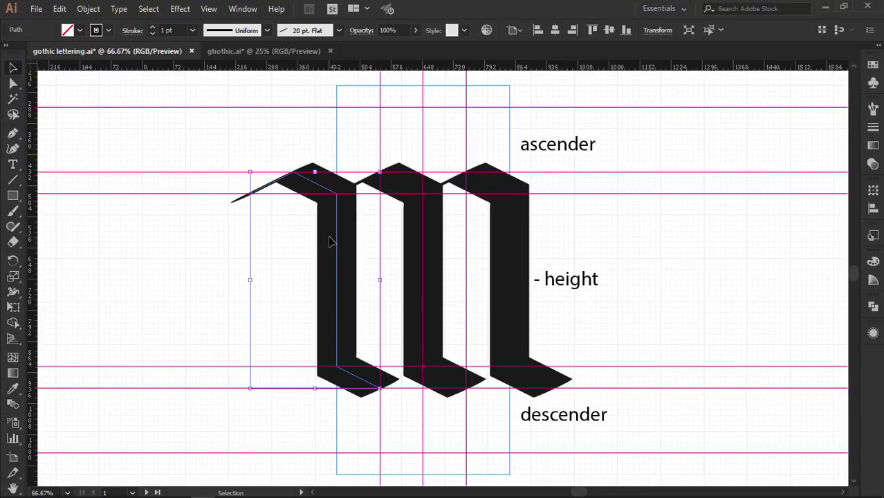
key("Delete")
left_click(351, 231)
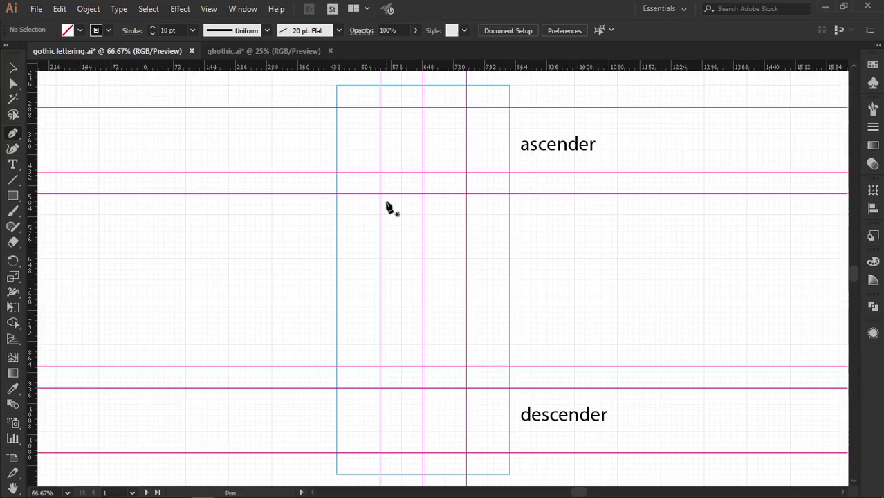
Step: Pen-click six anchors between x-height and baseline, closing the pointed hexagonal o
left_click(380, 193)
left_click(423, 171)
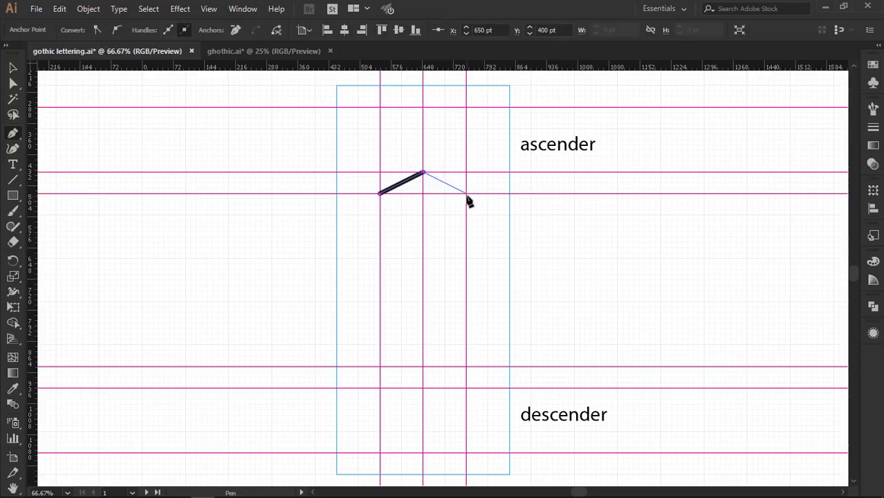
left_click(467, 193)
left_click(467, 367)
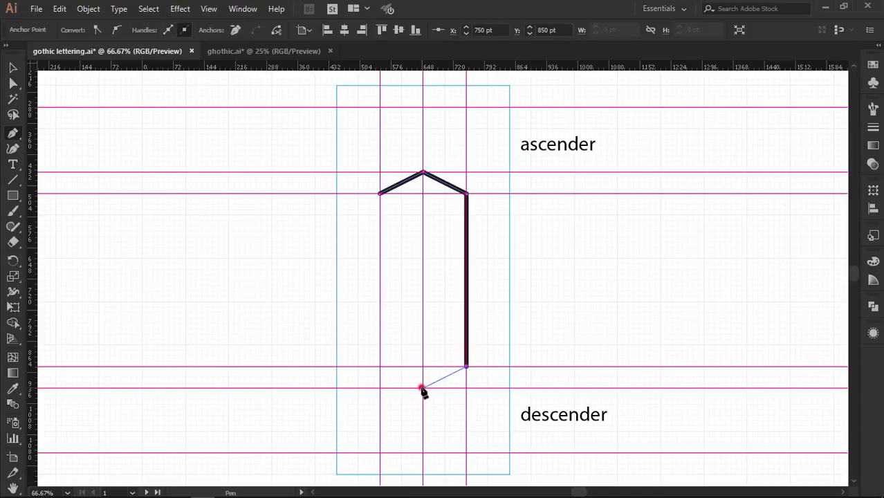
left_click(423, 388)
left_click(380, 367)
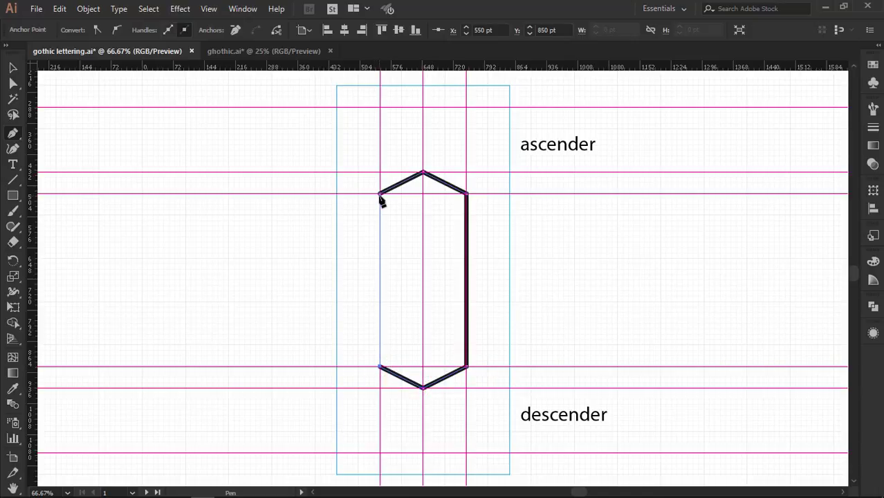
left_click(380, 193)
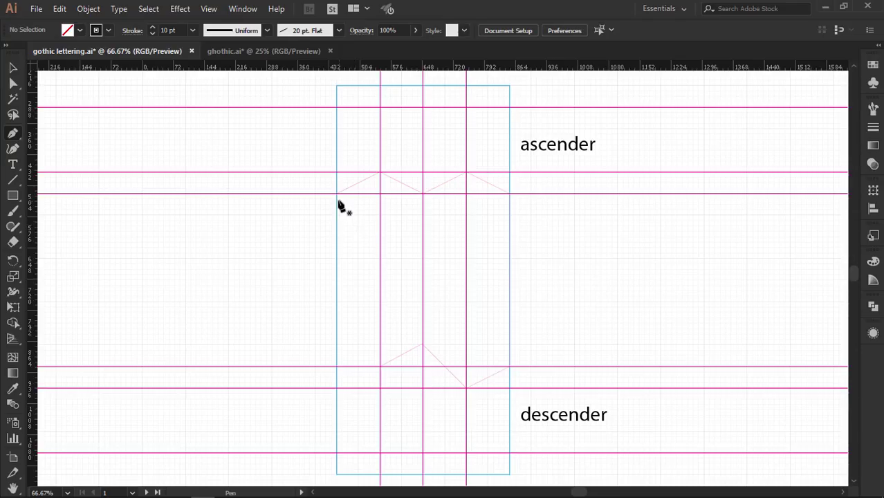
Step: Pen-draw the p's two-peak zigzag top and its pointed bowl down to the baseline
left_click(337, 193)
left_click(380, 171)
left_click(423, 193)
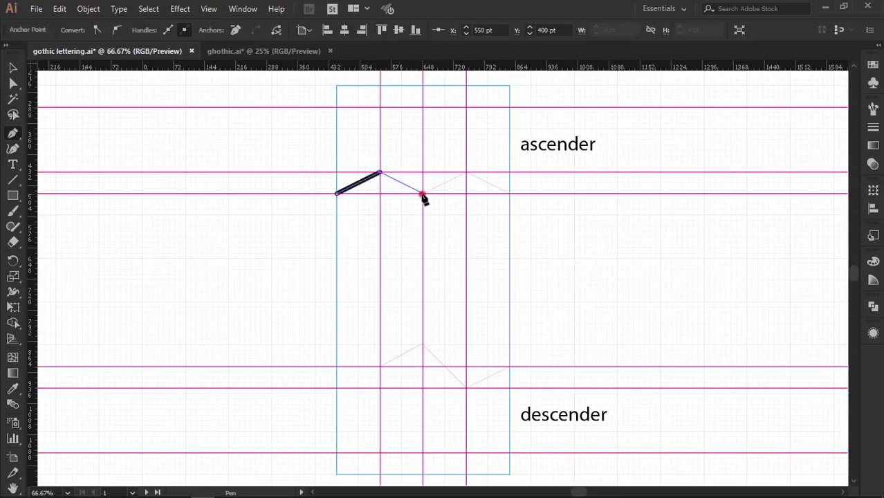
left_click(466, 172)
left_click(509, 193)
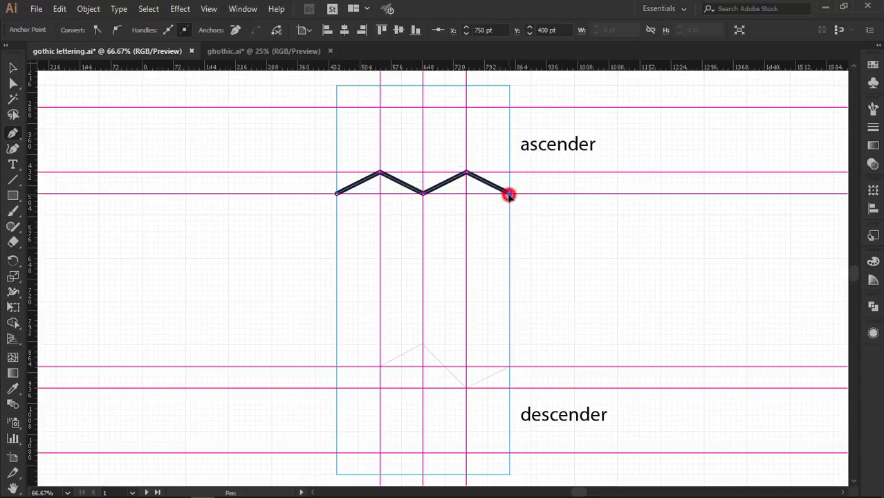
left_click(510, 368)
left_click(466, 388)
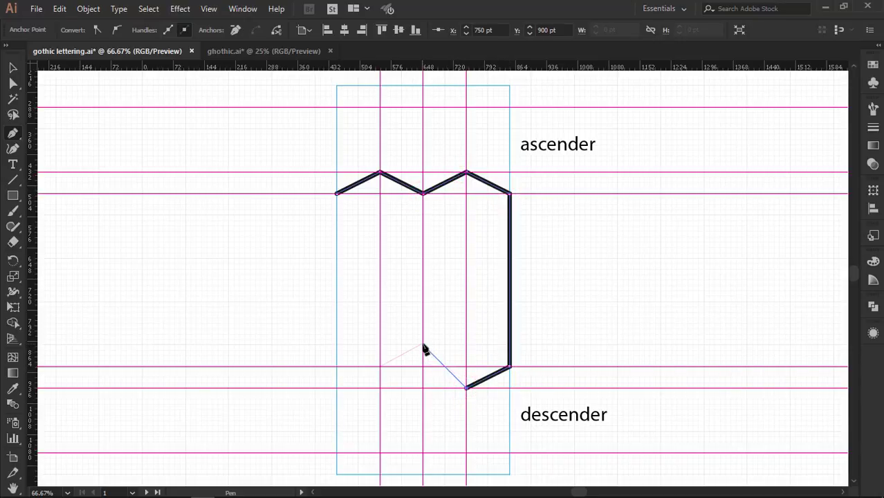
left_click(424, 344)
left_click(380, 367)
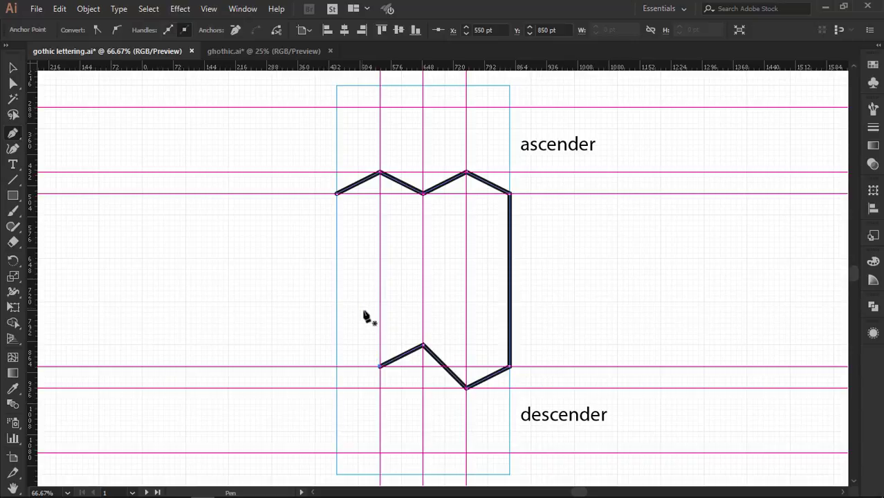
Step: Add the descender stem and smooth the bowl's lower junction into a curve
left_click(423, 475)
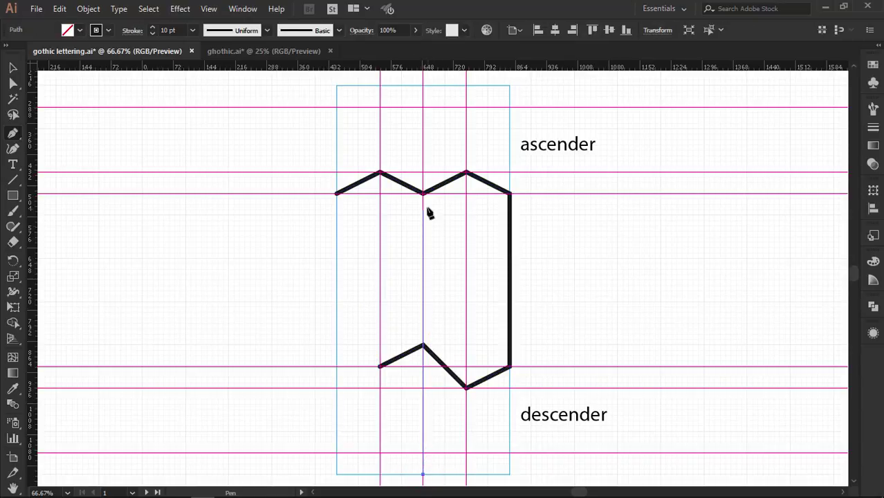
left_click(424, 194)
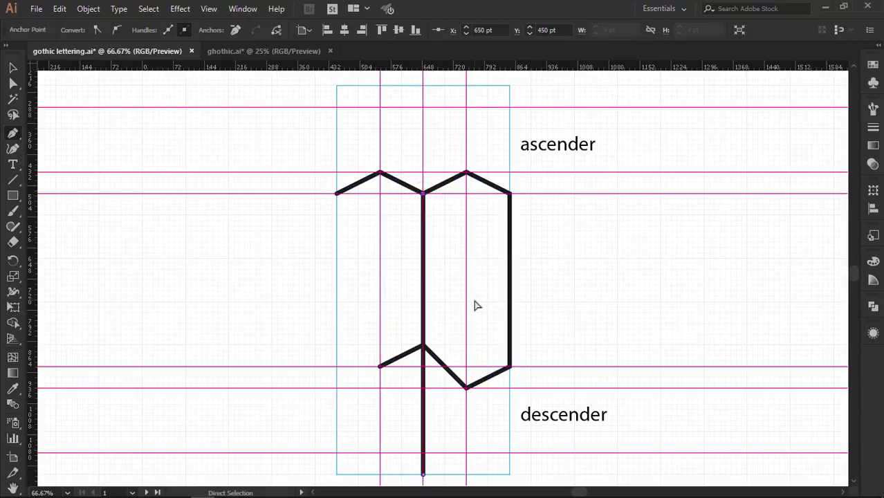
left_click_drag(475, 306, 429, 353)
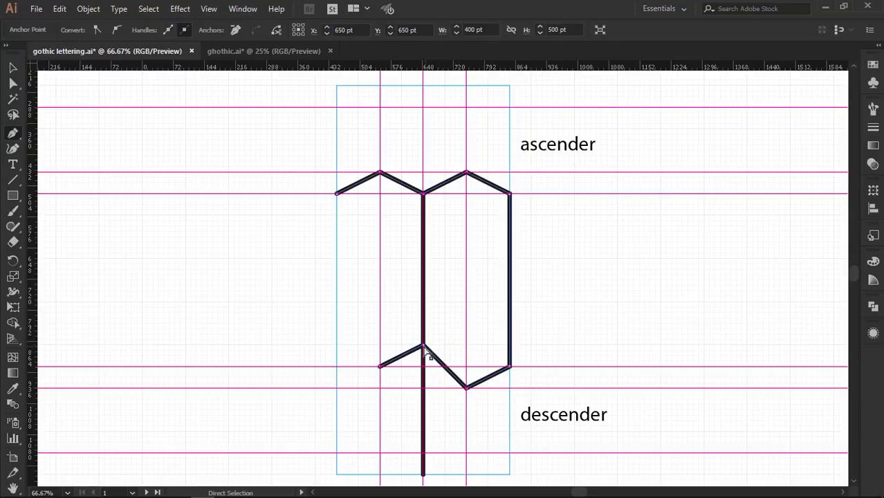
left_click(423, 346)
left_click_drag(423, 346, 405, 464)
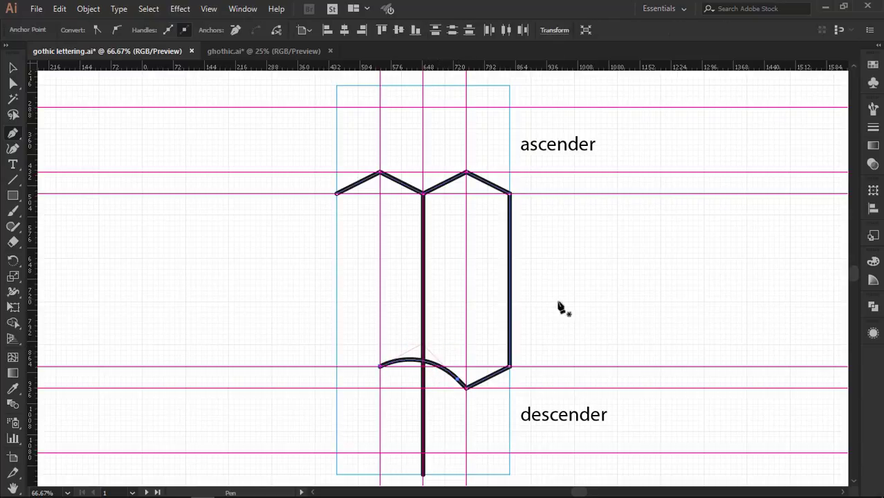
key("v")
left_click(573, 282)
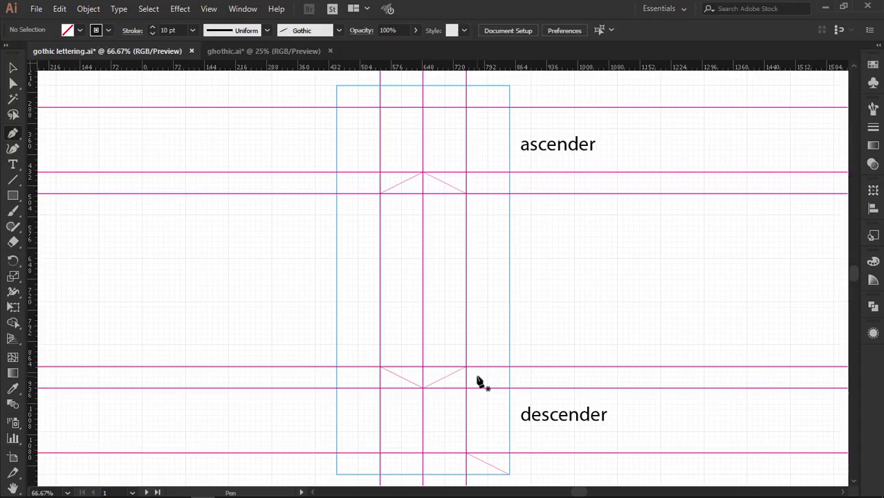
Step: Pen-draw the q's pointed bowl, right stem into the descender and slanted tail
left_click(467, 367)
left_click(423, 388)
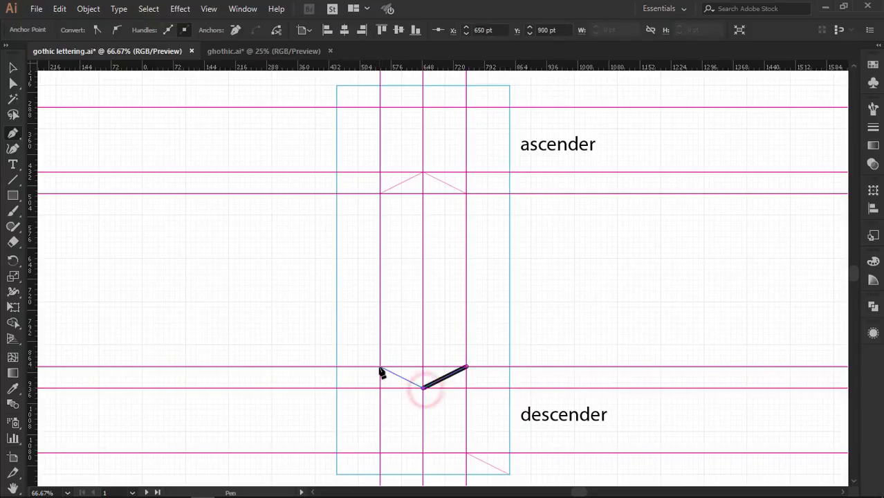
left_click(380, 367)
left_click(380, 194)
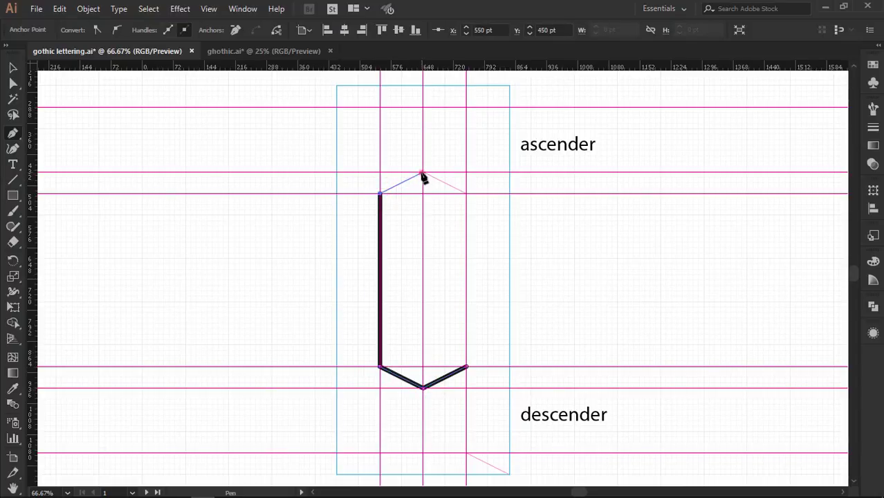
left_click(423, 172)
left_click(467, 194)
left_click(466, 453)
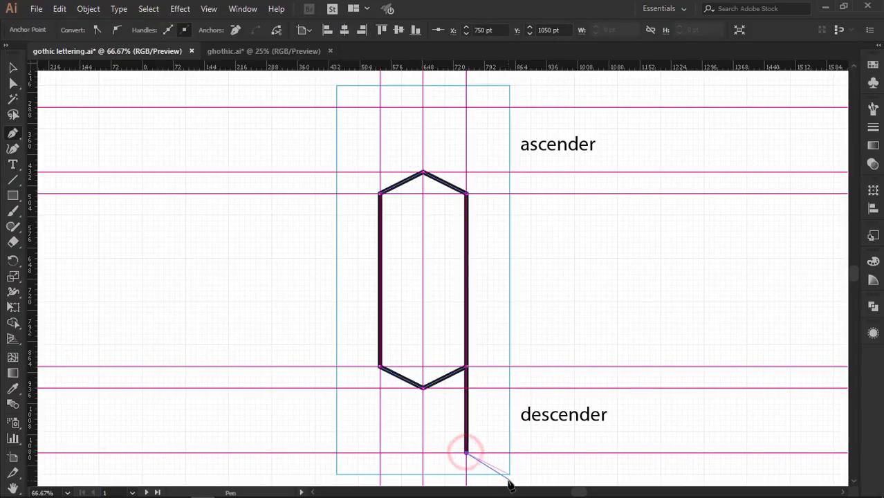
left_click(509, 475)
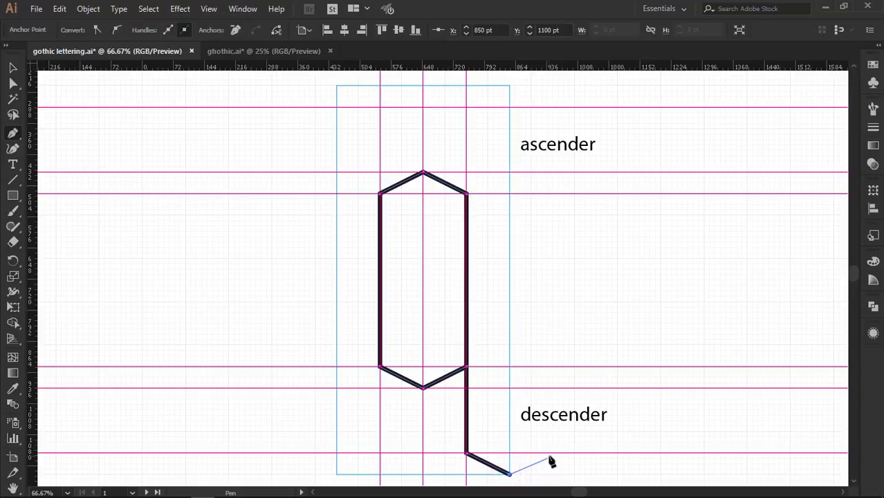
key("v")
left_click(542, 270)
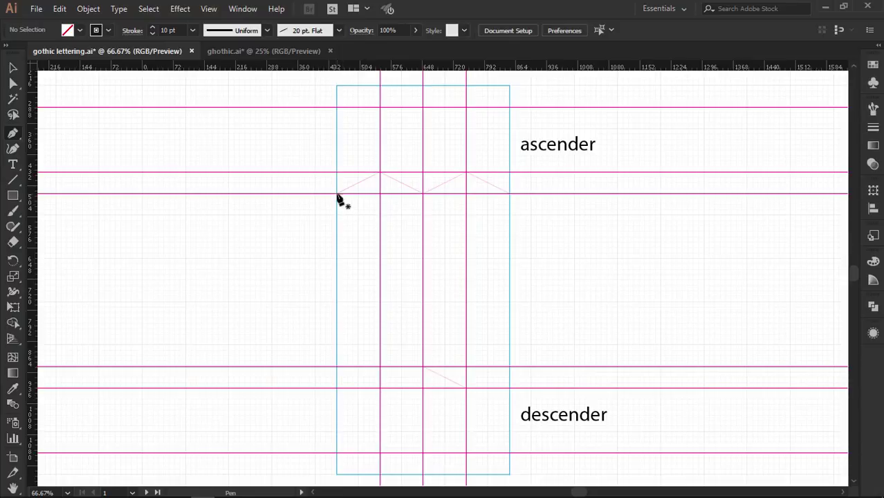
Step: Pen-draw the r's peaked cap, stem to the baseline and slanted foot
left_click(337, 193)
left_click(380, 173)
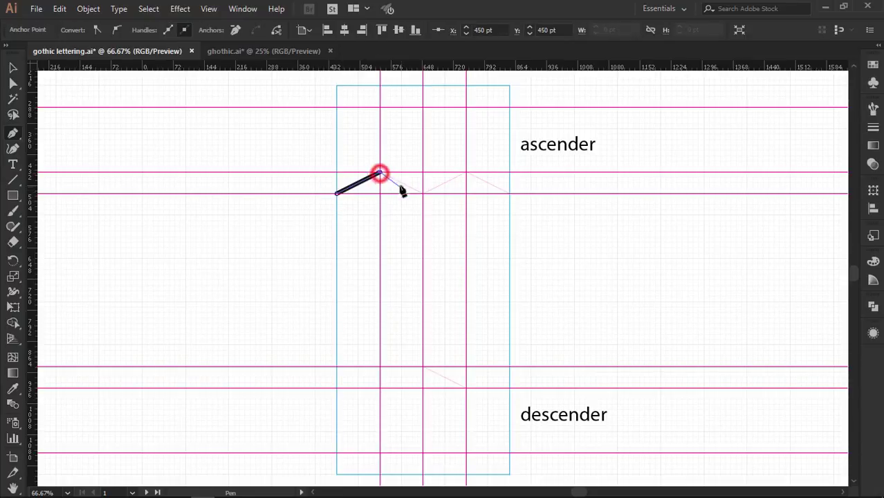
left_click(422, 193)
left_click(423, 367)
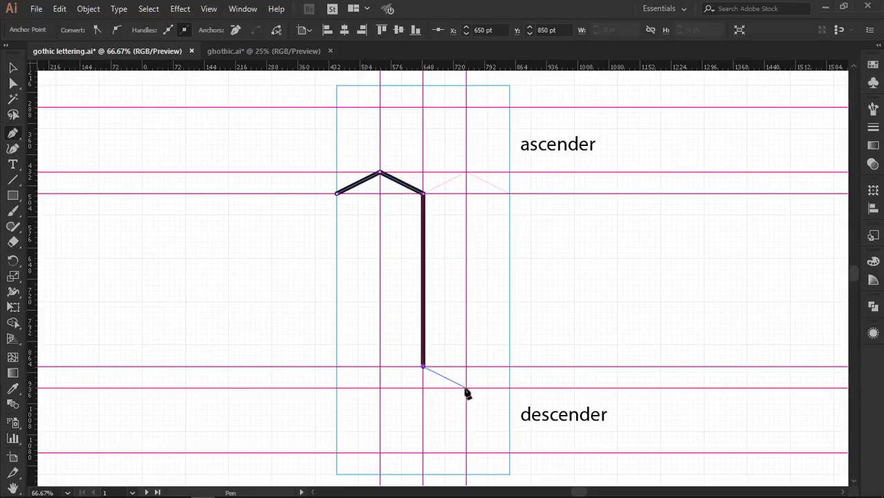
left_click(466, 388)
left_click(444, 221, "ctrl")
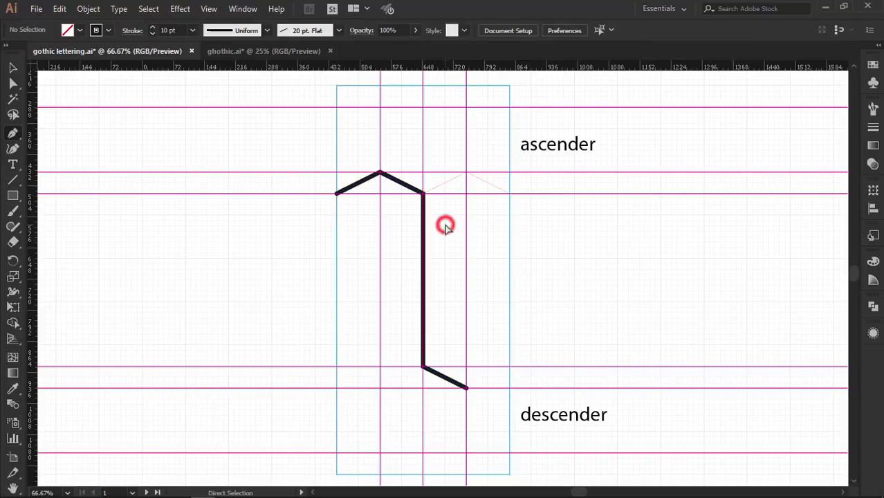
Step: Draw the r's pointed arm from the stem top to the right x-height corner
left_click(424, 193)
left_click(466, 172)
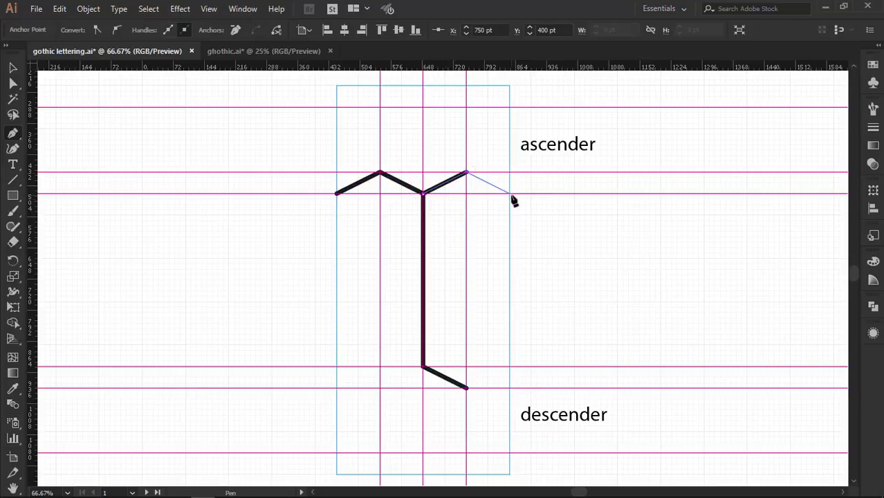
left_click(509, 193)
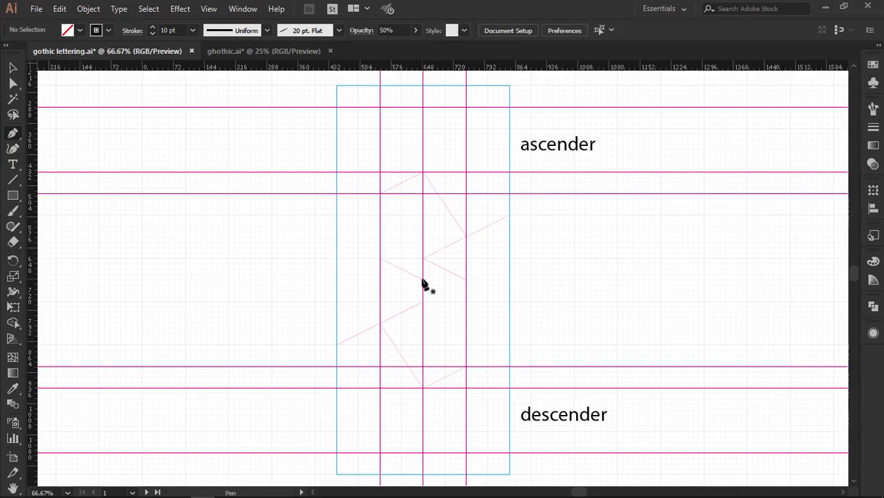
Step: Pen-click the s's middle stroke, left side, top point and upper-right diagonal
left_click(423, 279)
left_click(380, 259)
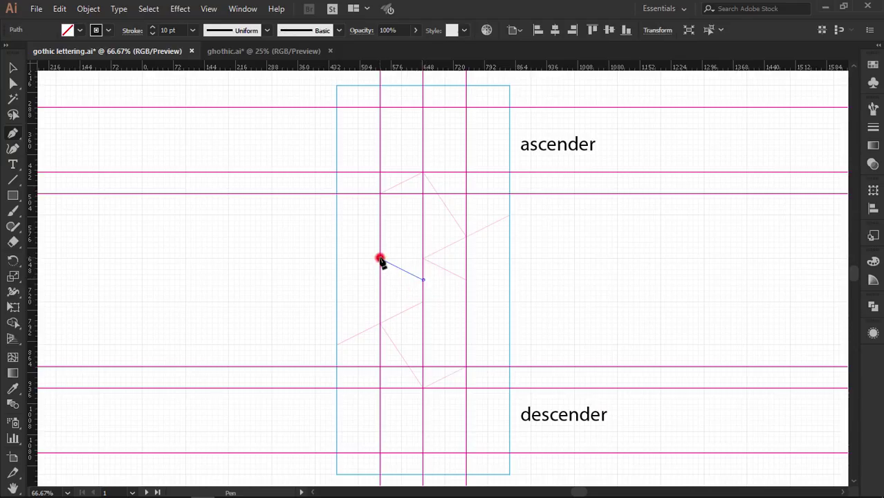
left_click(380, 194)
left_click(423, 171)
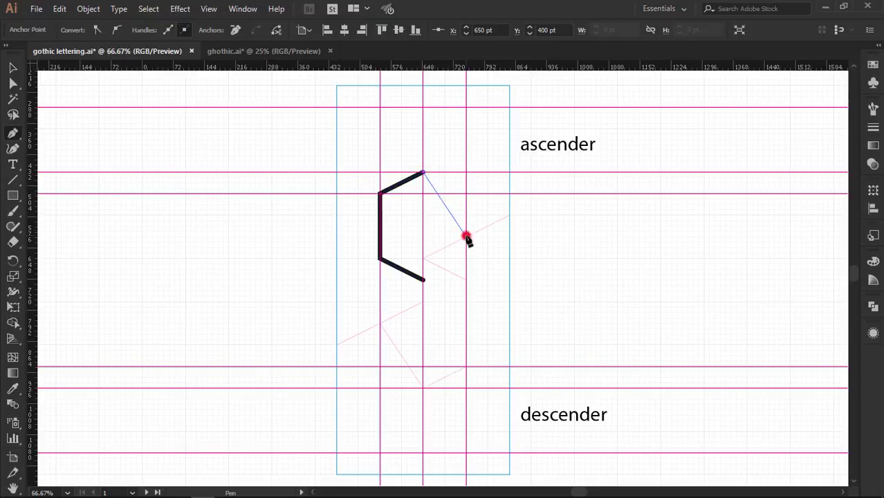
left_click(466, 237)
left_click(510, 217)
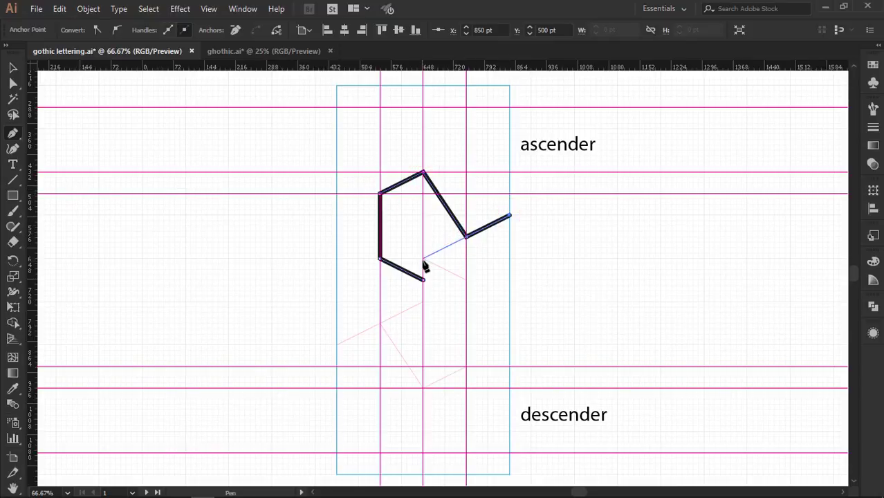
left_click(423, 259)
left_click(467, 280)
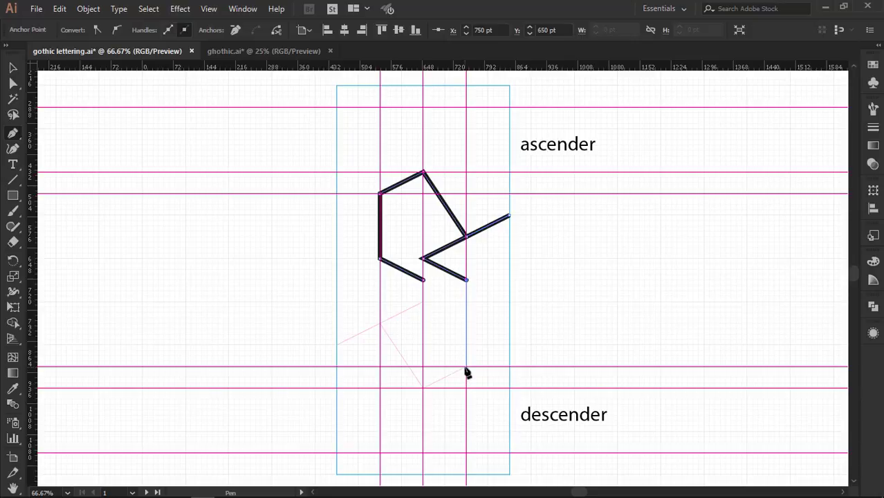
Step: Continue the s down to its pointed bottom, lower-left tip and hook
left_click(467, 366)
left_click(423, 388)
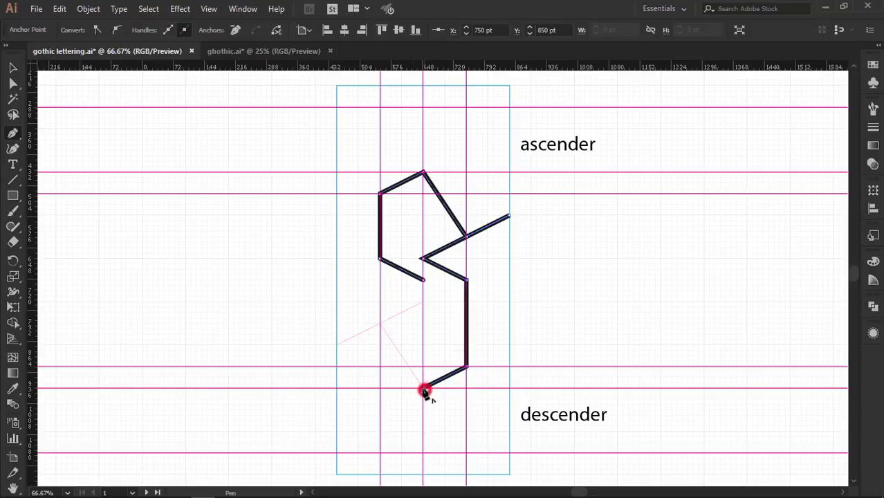
left_click(380, 323)
left_click(337, 344)
left_click(422, 302)
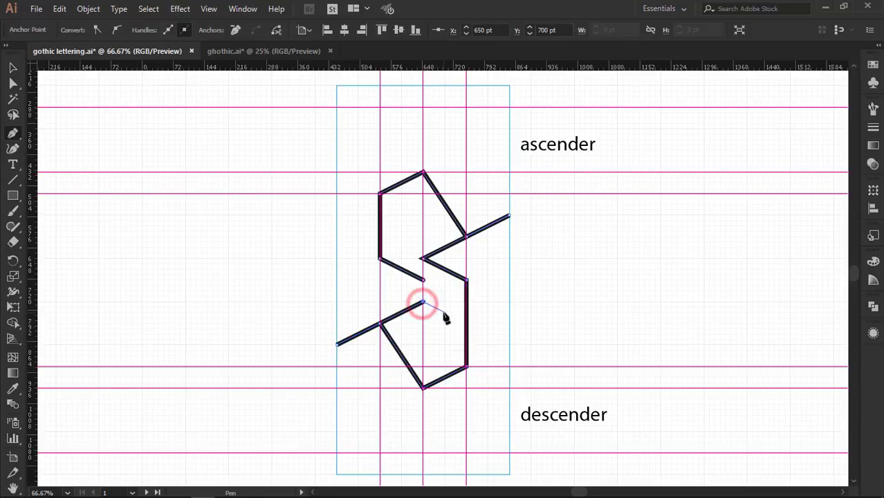
left_click(441, 295, "ctrl")
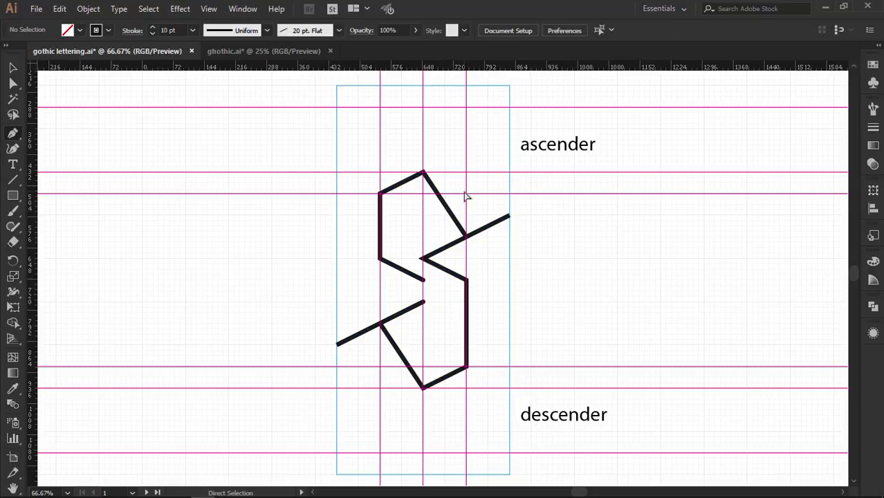
Step: Bend the s's top-right and lower-left strokes into curves
left_click(465, 236, "ctrl")
left_click(468, 237, "ctrl")
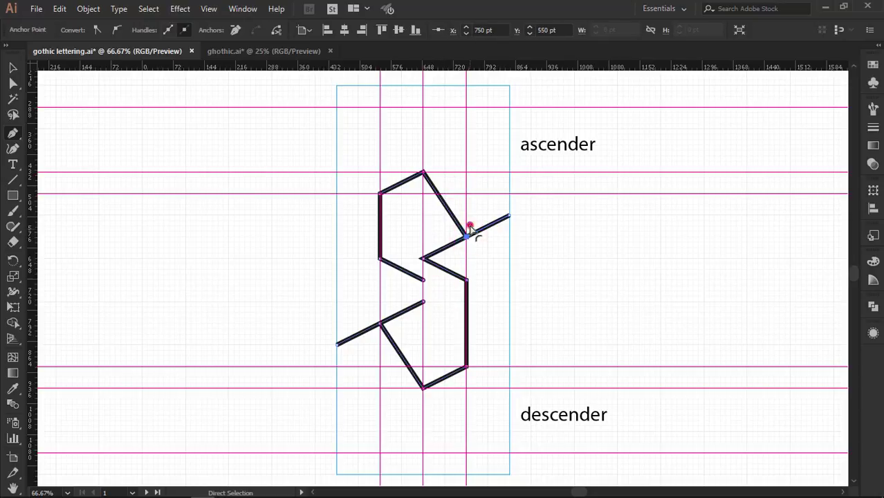
left_click_drag(469, 226, 489, 134)
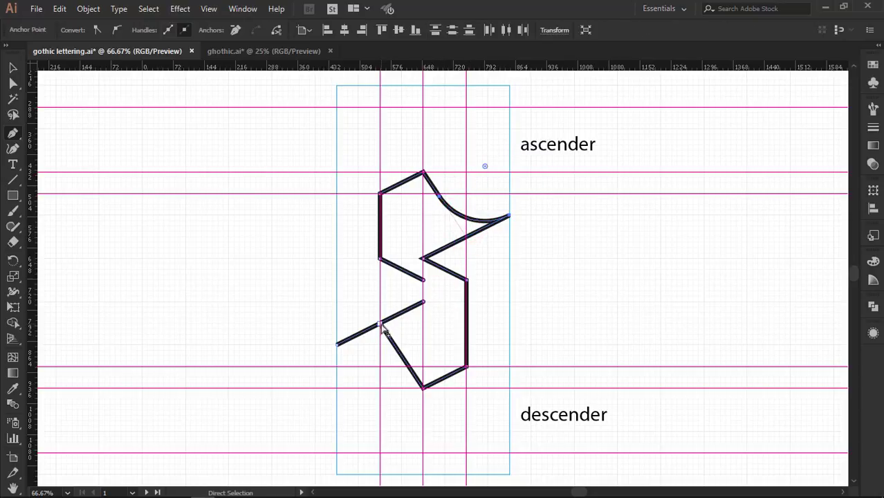
left_click_drag(381, 335, 361, 394)
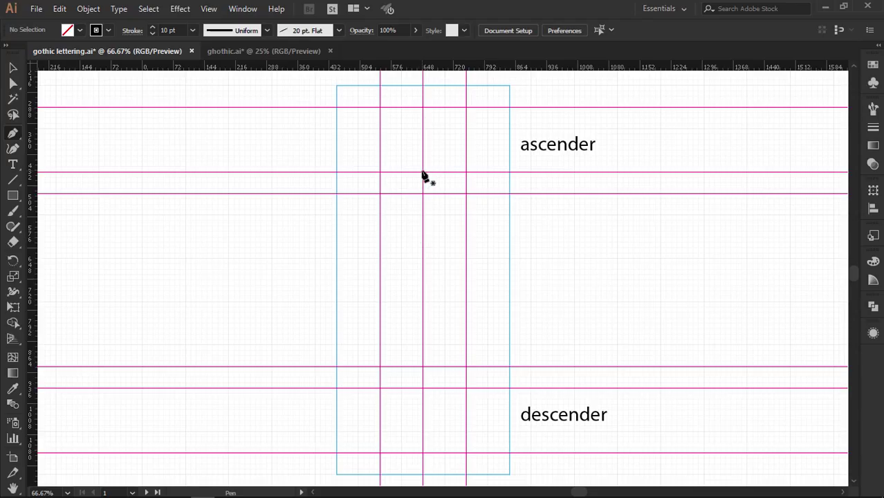
Step: Pen-draw the t's ascender stem with pointed foot and an x-height crossbar
left_click(423, 172)
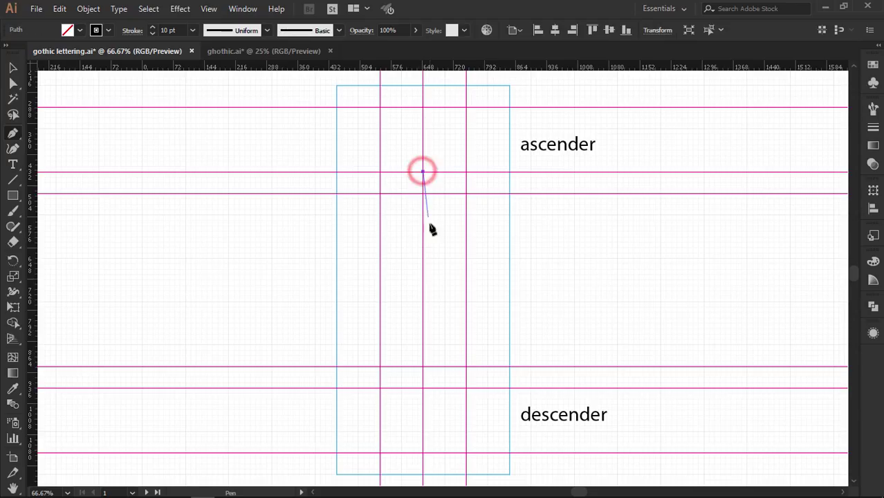
left_click(423, 367)
left_click(466, 389)
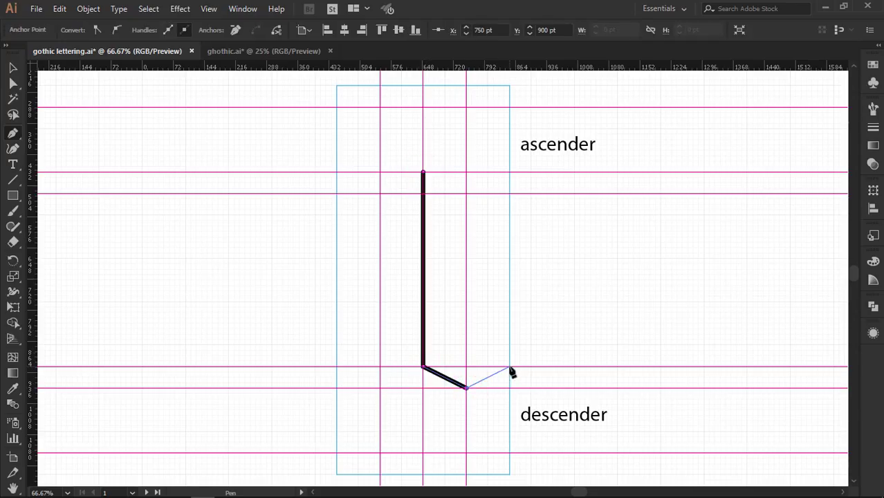
left_click(509, 367)
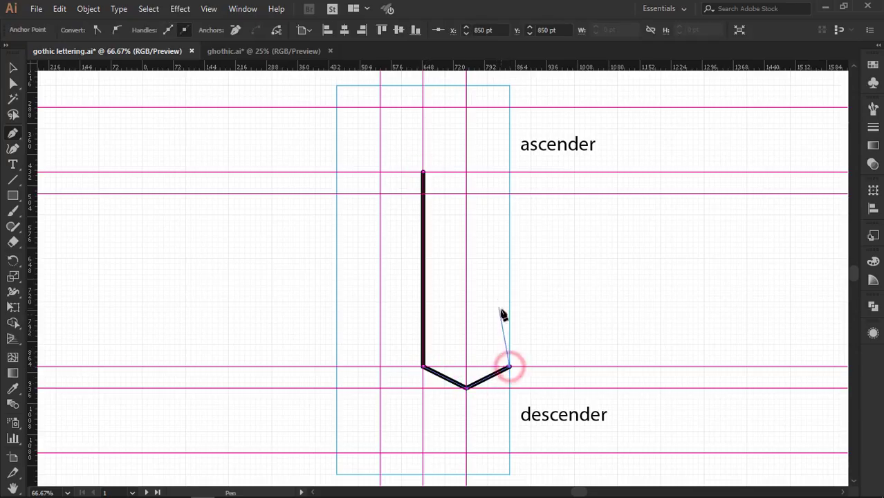
left_click(380, 193)
left_click(467, 193)
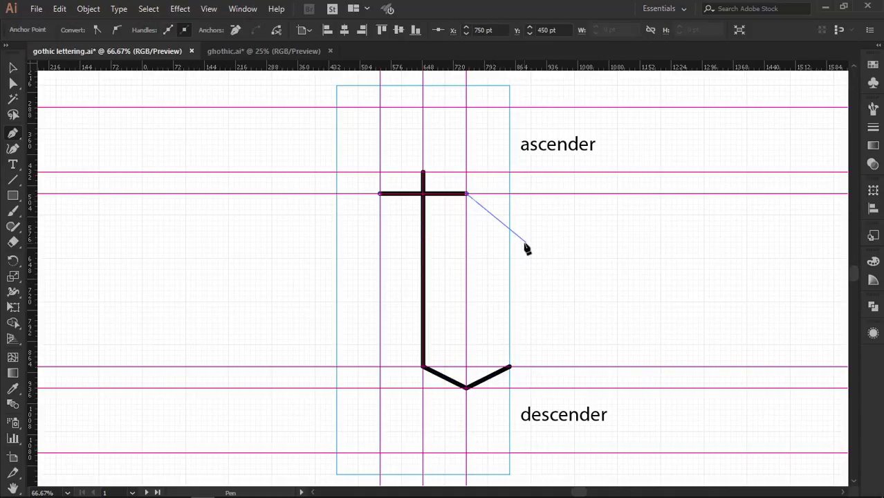
key("v")
left_click(494, 266)
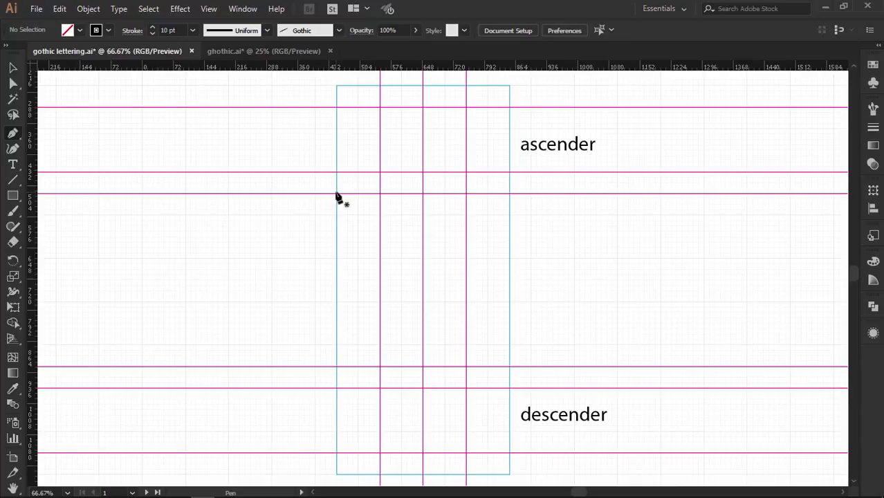
Step: Pen-draw the u with a chevron-topped left stem, pointed base and angled right stem
left_click(336, 194)
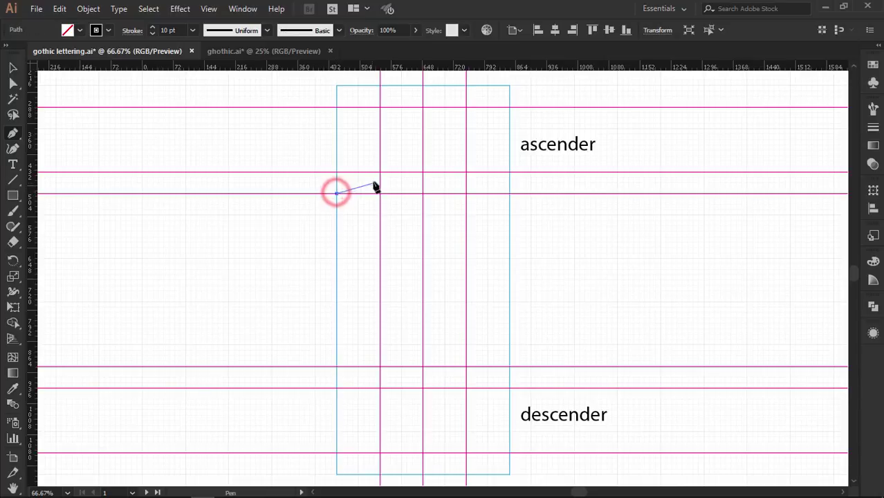
left_click(380, 171)
left_click(422, 194)
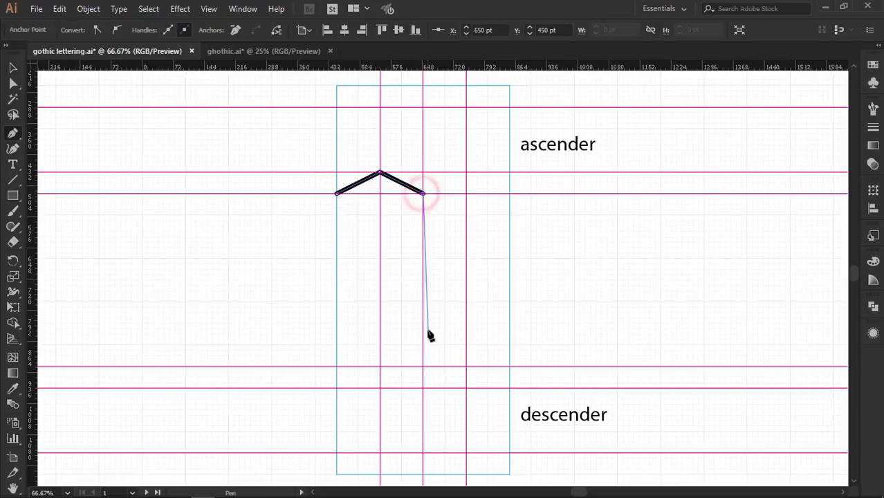
left_click(422, 367)
left_click(466, 388)
left_click(509, 367)
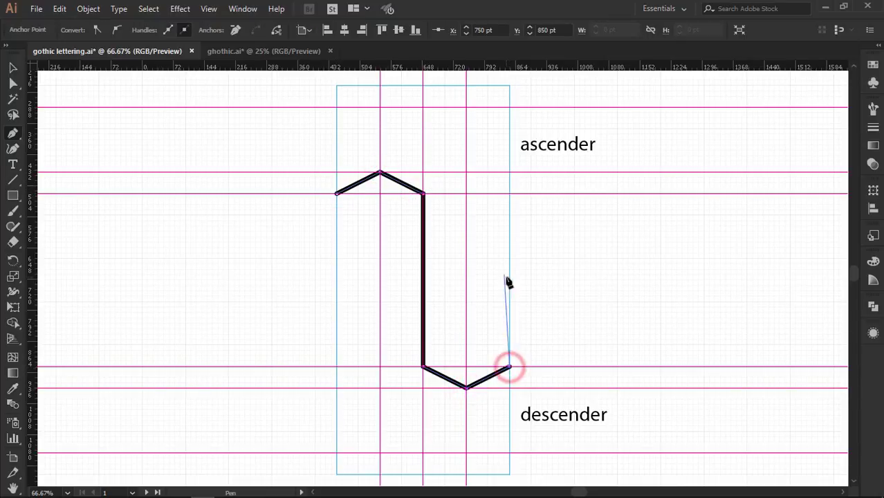
left_click(509, 193)
left_click(465, 171)
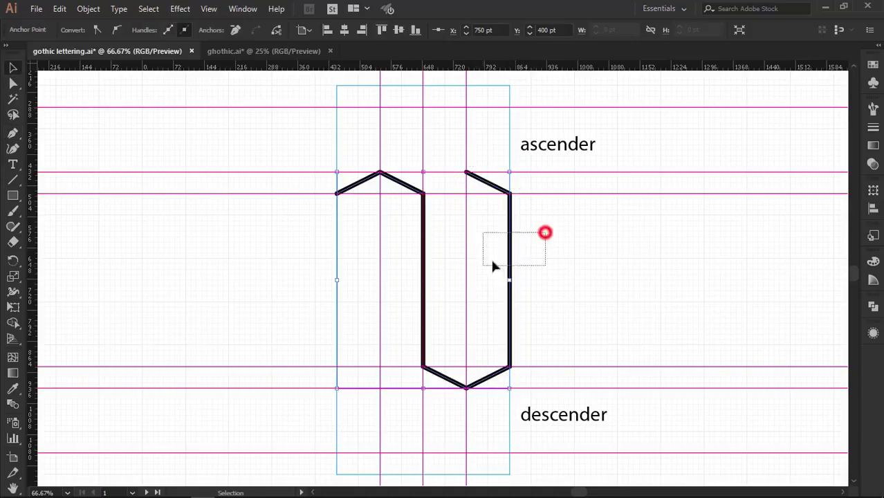
Step: Nudge the u left twice with Shift+Left and deselect
key("v")
key("shift+Left")
key("shift+Left")
key("shift+Left")
key("shift+Left")
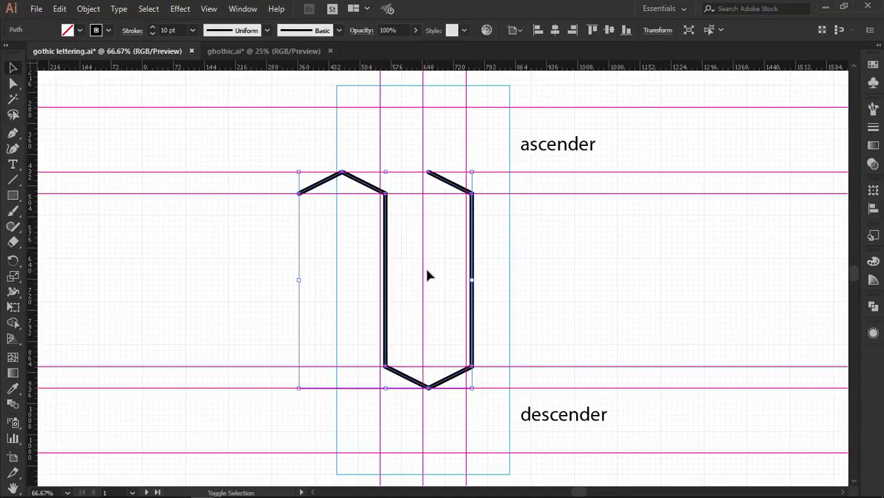
key("shift+Left")
left_click(525, 301)
Step: Resume the u path at its lower-right end and add a tail
key("p")
left_click(483, 360)
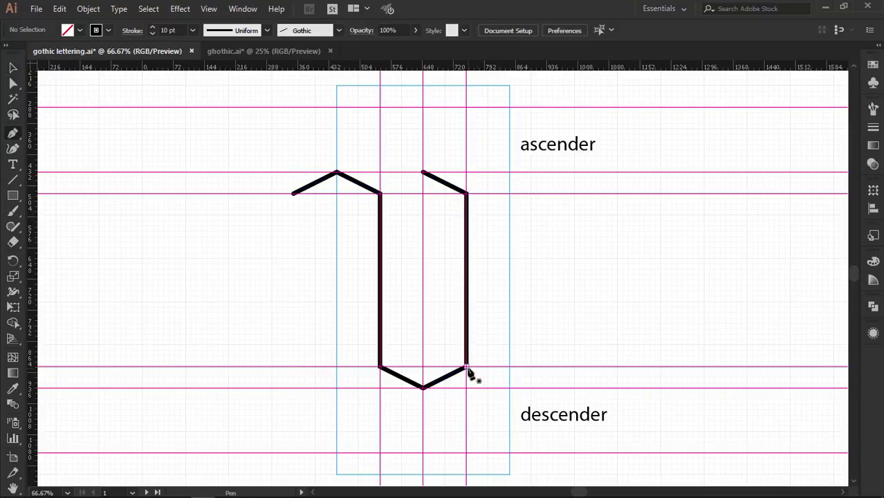
left_click(467, 367)
left_click(510, 387)
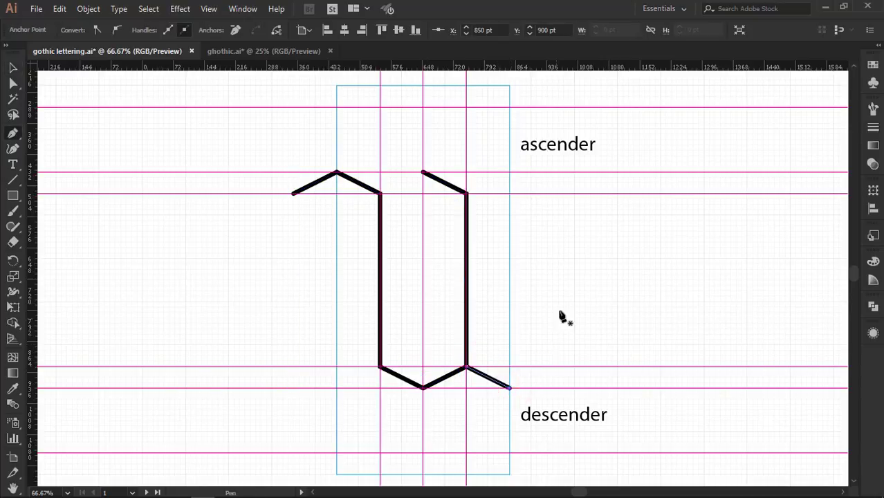
Step: Preview the brushed u, then select and delete the stray lower-right tail
key("v")
left_click(524, 276)
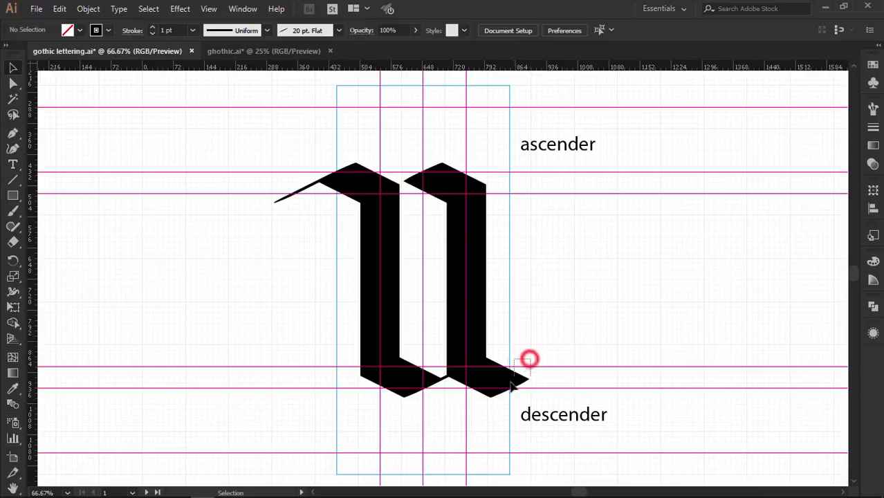
left_click_drag(512, 388, 494, 400)
key("Delete")
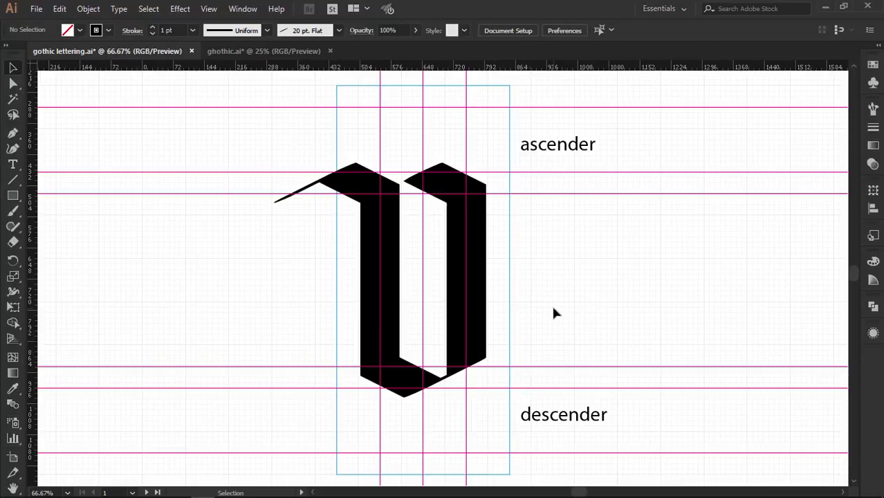
Step: Switch the u's paths to the Basic brush at 10 pt and nudge the letter left
left_click(534, 238)
left_click_drag(550, 197, 353, 297)
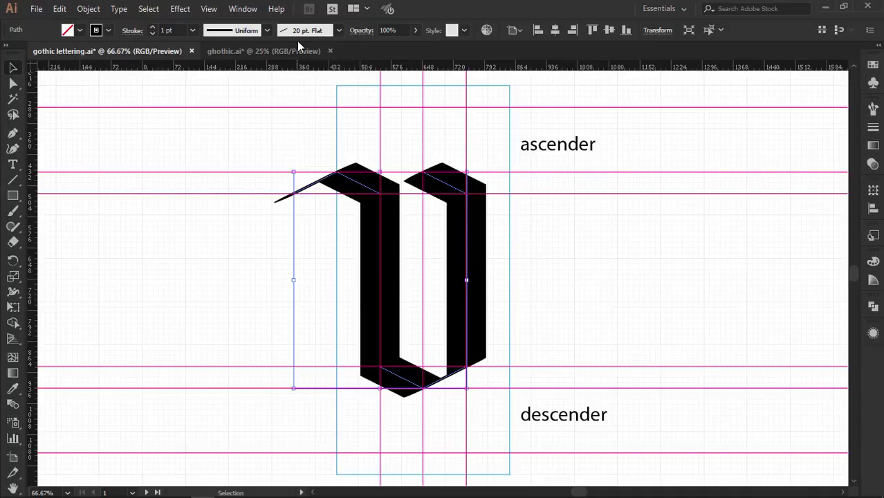
left_click(297, 31)
left_click(296, 103)
left_click(274, 156)
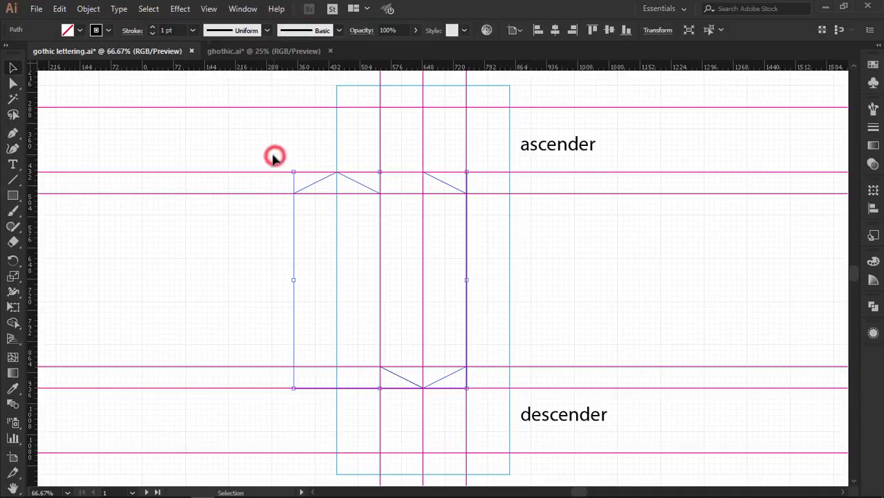
left_click(152, 27, "shift")
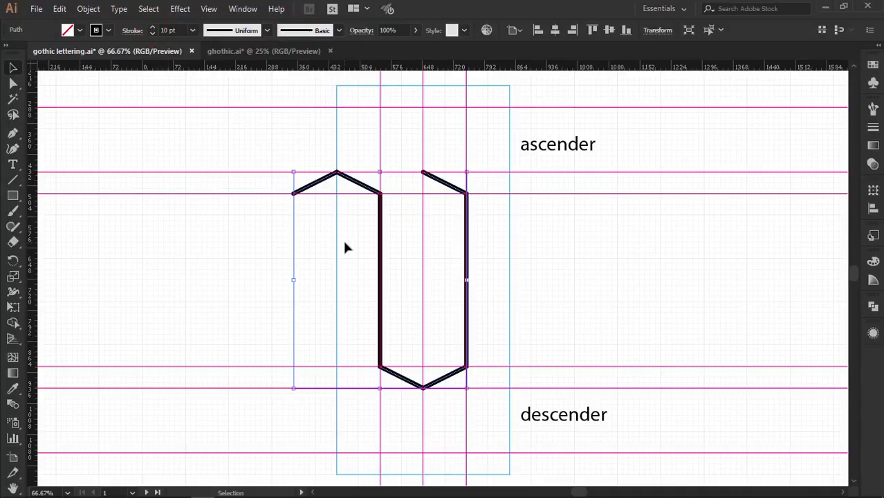
key("shift+Left")
key("shift+Left")
key("shift+Left")
key("shift+Left")
key("shift+Left")
key("shift+Left")
key("shift+Left")
key("shift+Left")
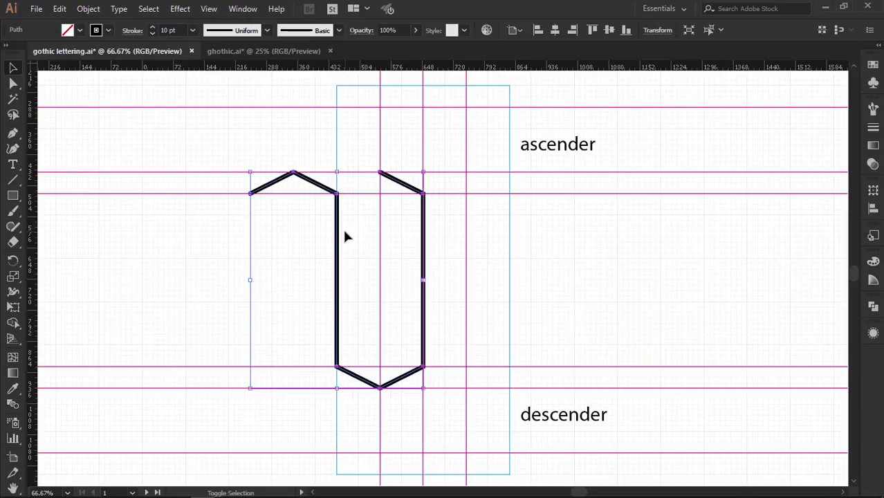
Step: Continue the path with a pointed base and a third stem with an angled top on the right
left_click(346, 233)
key("p")
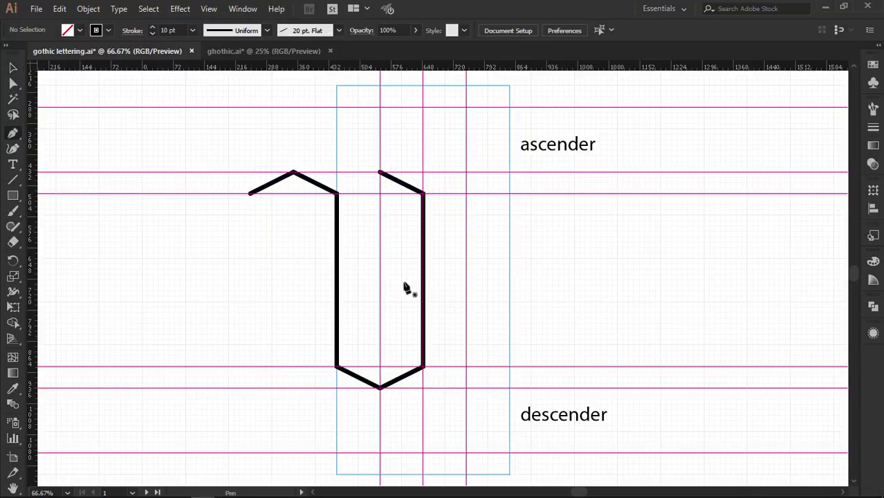
left_click(423, 367)
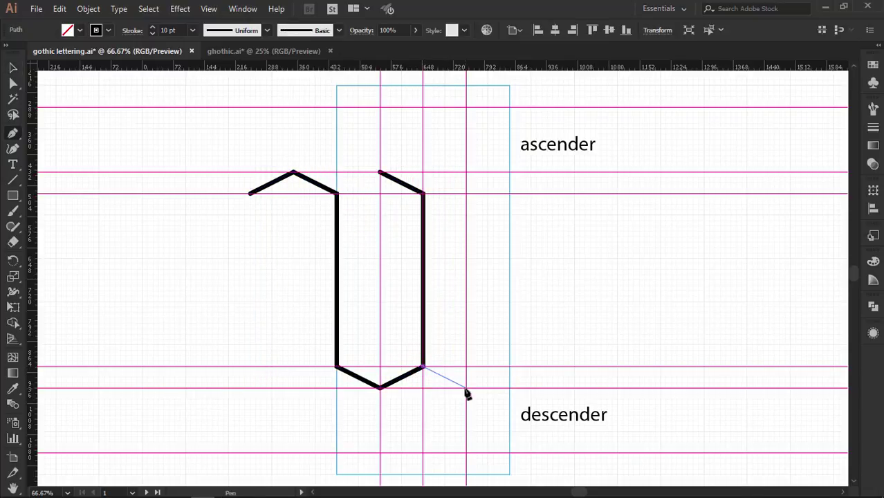
left_click(466, 387)
left_click(510, 367)
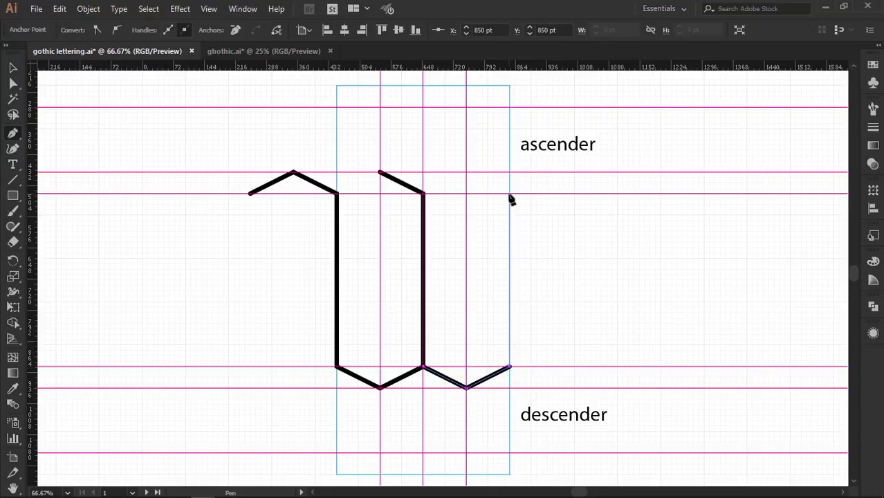
left_click(510, 193)
left_click(467, 173)
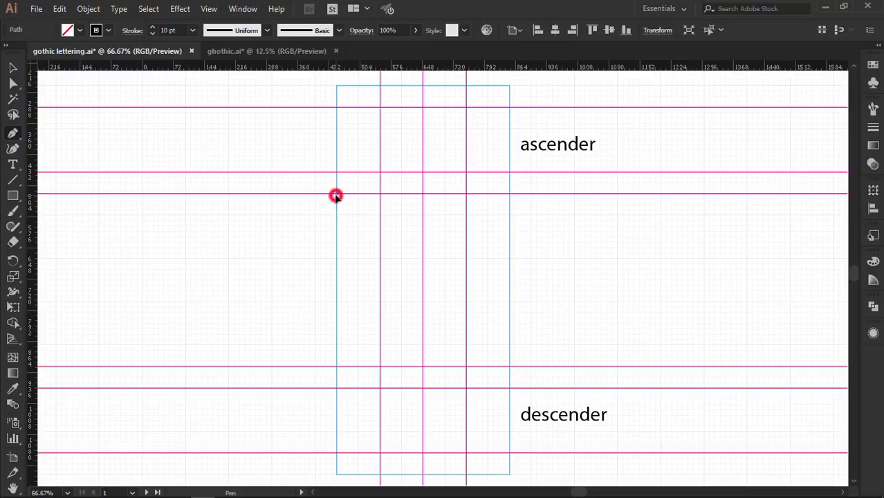
Step: Draw the hexagon-shaped path with a peaked top, right stem and pointed bottom
left_click(336, 193)
left_click(379, 171)
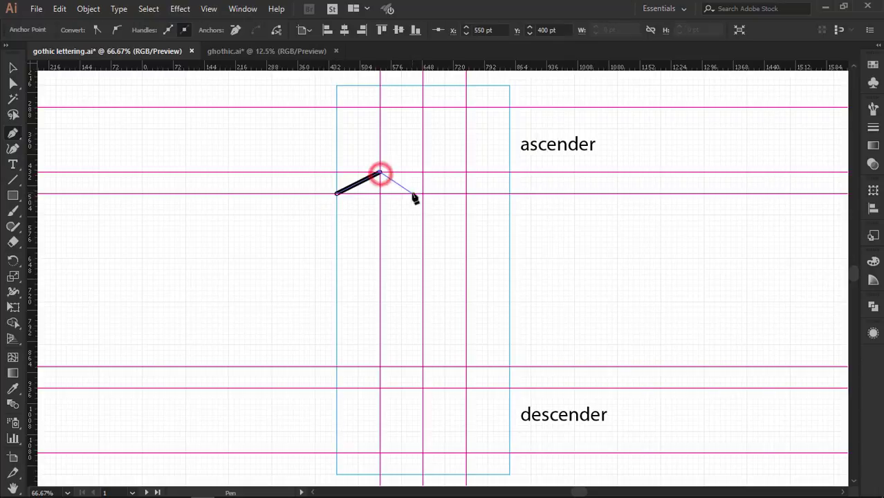
left_click(423, 193)
left_click(424, 366)
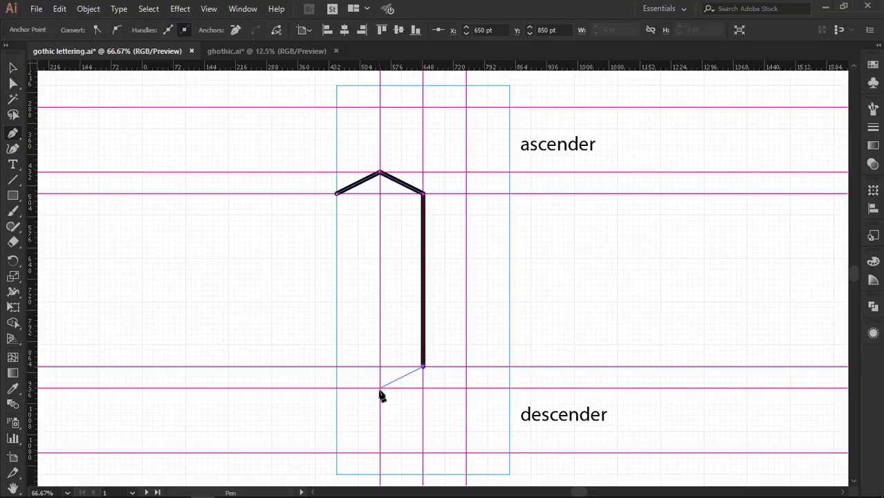
left_click(379, 388)
left_click(336, 367)
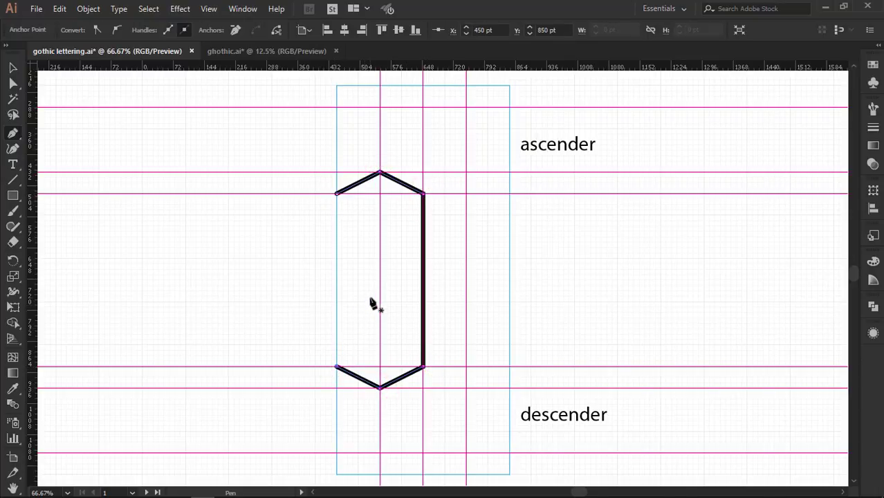
key("v")
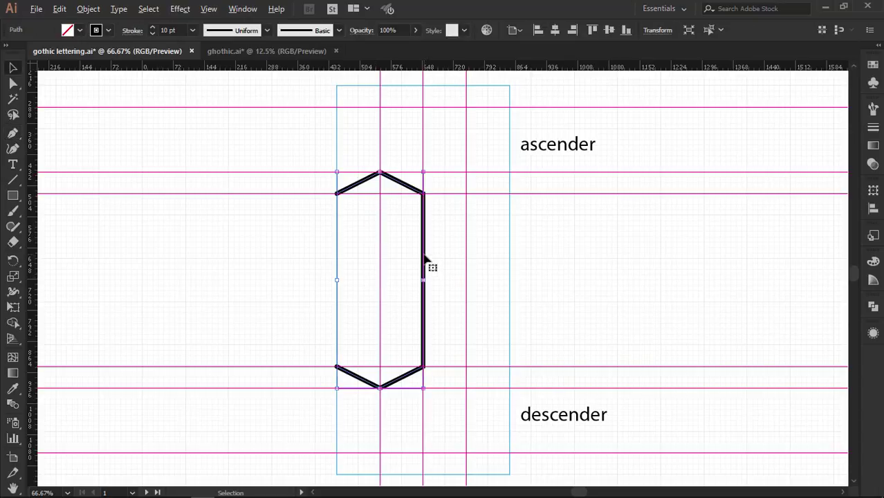
Step: Duplicate the hexagon to the right and nudge it left to meet the first shape
left_click_drag(424, 255, 518, 267)
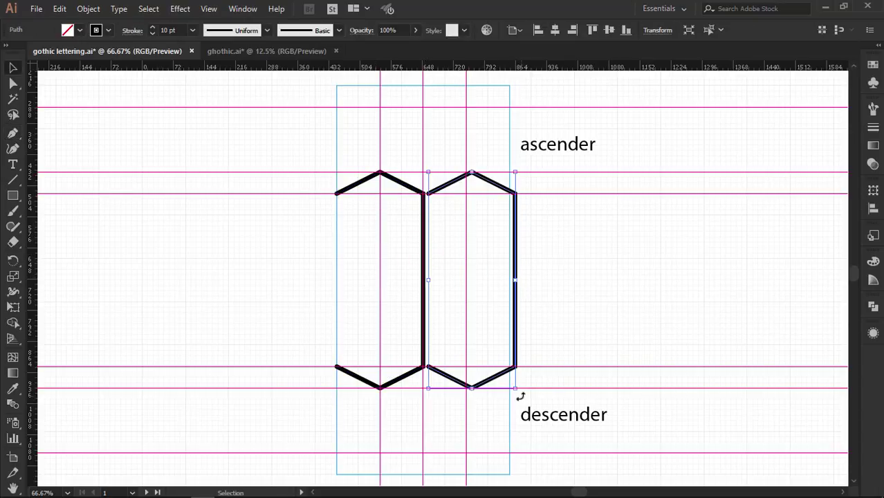
key("shift+Left")
left_click(469, 262)
Step: Draw a horizontal crossbar across the middle of the x
key("p")
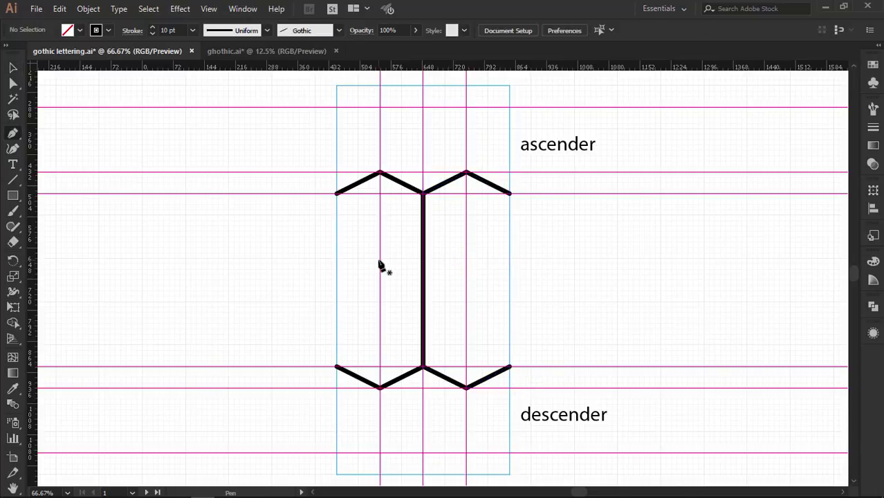
left_click(379, 259)
left_click(468, 259)
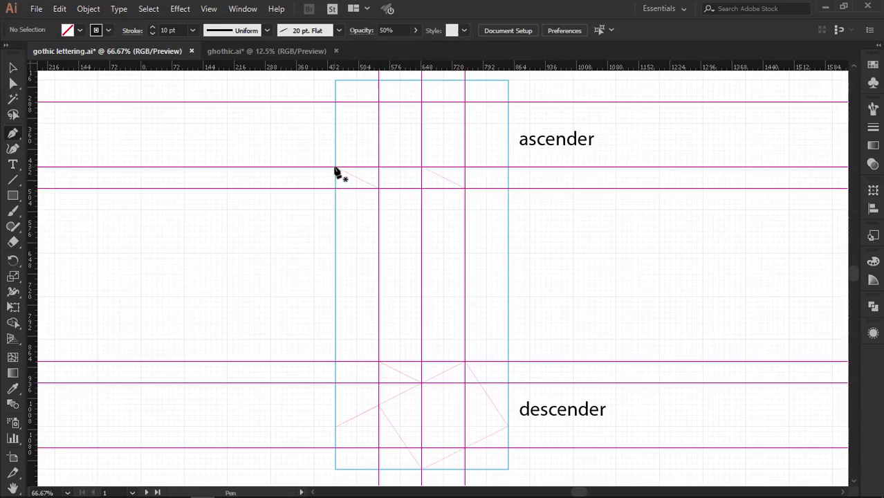
Step: Draw the y's left stroke: angled top, stem down to the baseline, pointed bottom
left_click(335, 167)
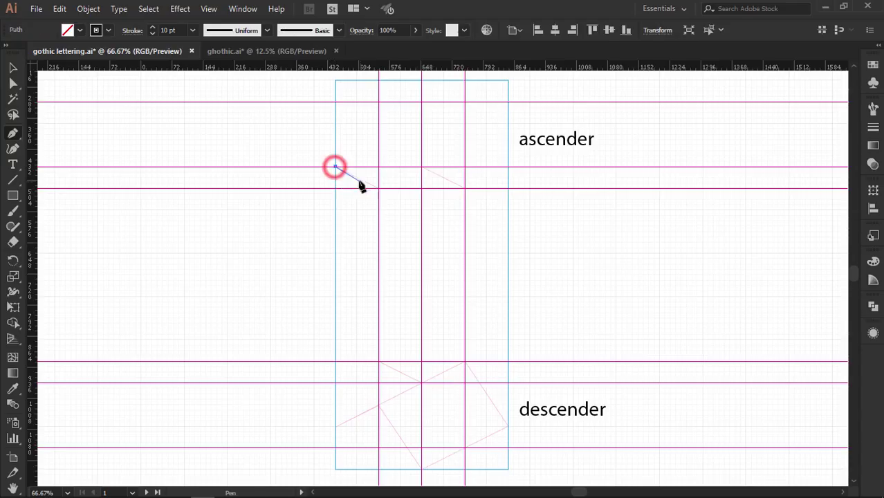
left_click(378, 187)
left_click(379, 361)
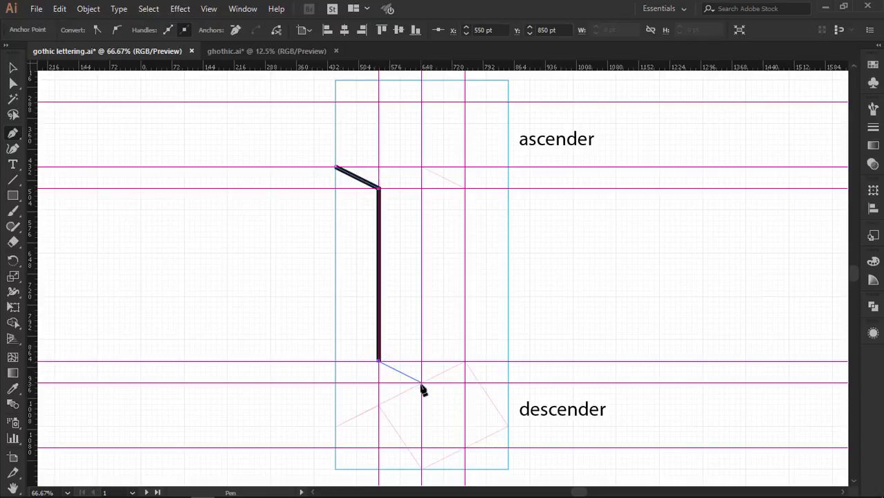
left_click(421, 383)
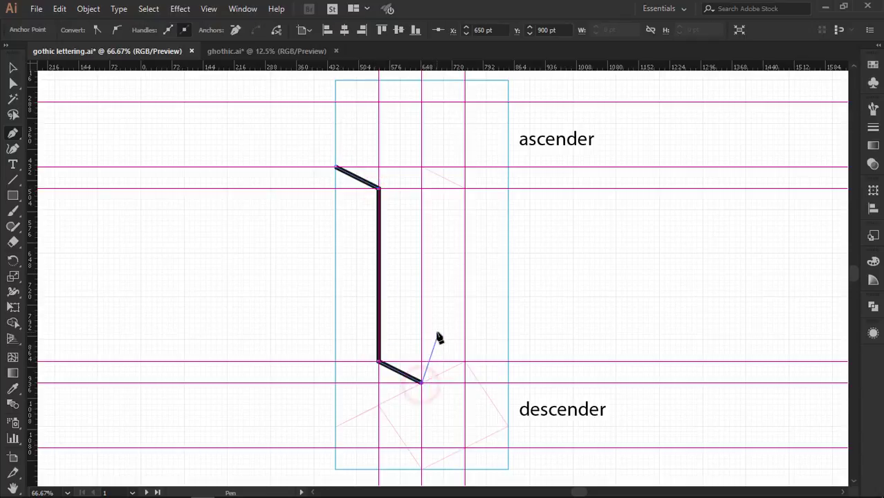
Step: Draw the right stem with a descender tail, then join the left stroke to the right stem's base
left_click(421, 167)
left_click(465, 188)
left_click(465, 361)
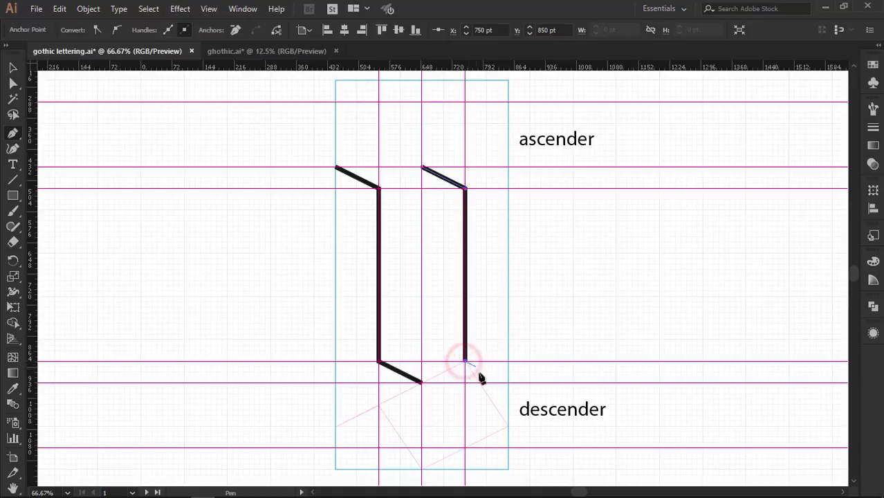
left_click(509, 426)
left_click(422, 470)
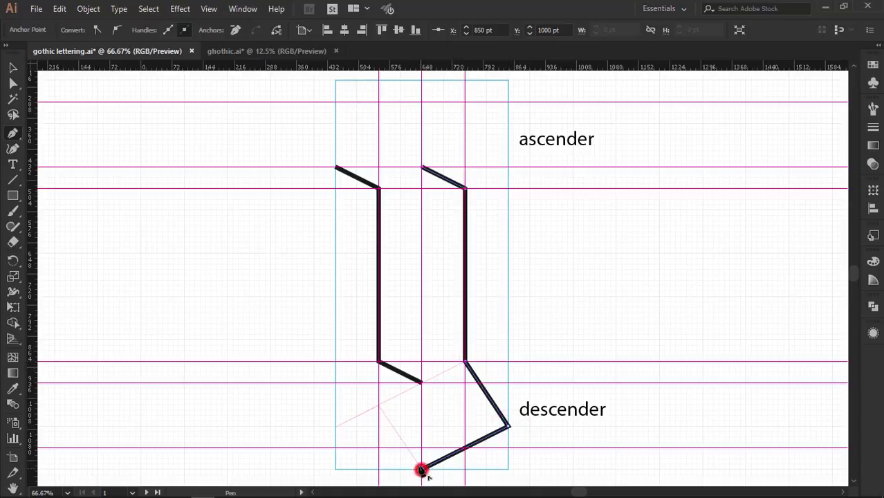
left_click(380, 404)
left_click(336, 425)
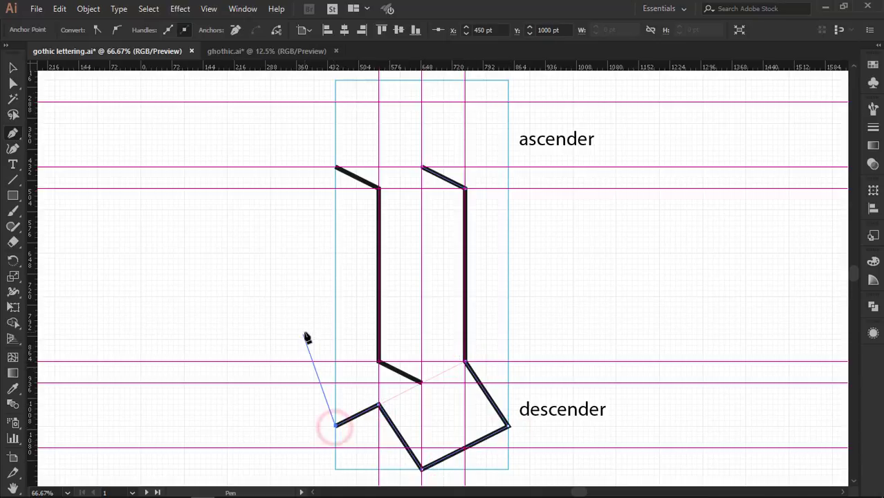
key("Escape")
left_click(421, 382)
left_click(465, 362)
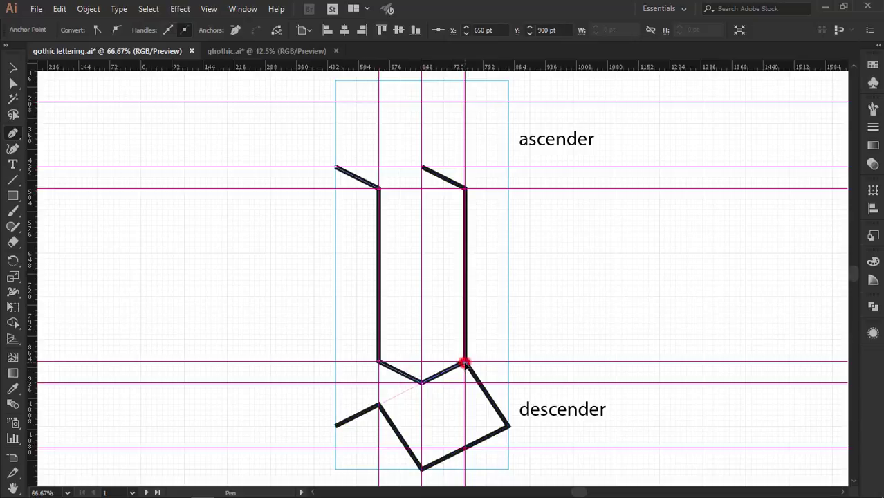
Step: Curve the tail's left end and round its outer corner into a smooth curve
left_click(552, 323, "ctrl")
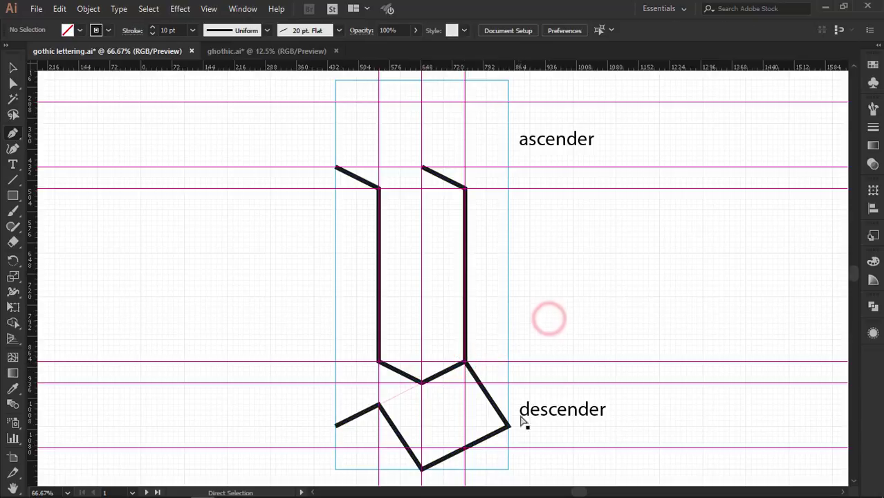
left_click(379, 403)
left_click_drag(375, 418, 354, 418)
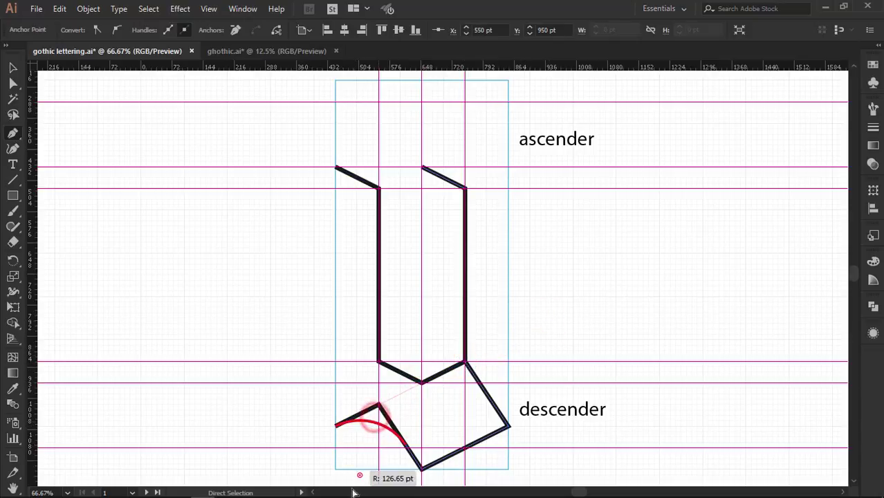
left_click(471, 415, "ctrl")
left_click_drag(506, 373, 472, 422)
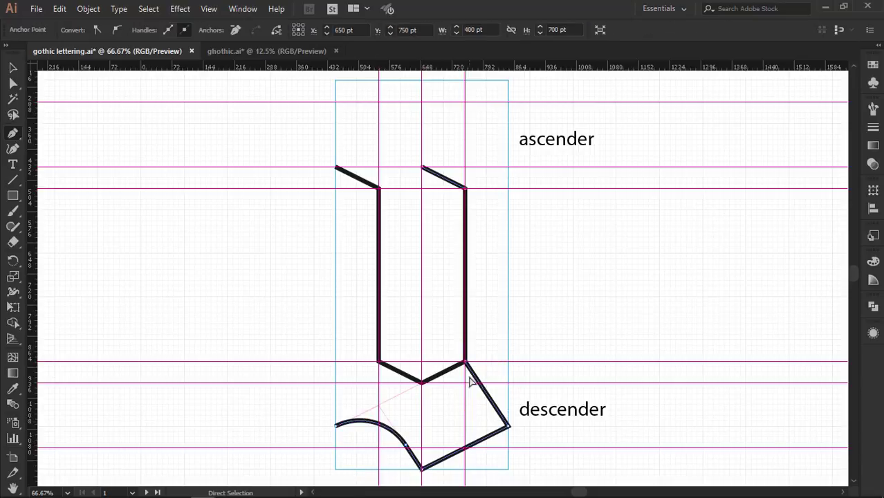
left_click(466, 361, "ctrl")
left_click(507, 427, "ctrl+shift")
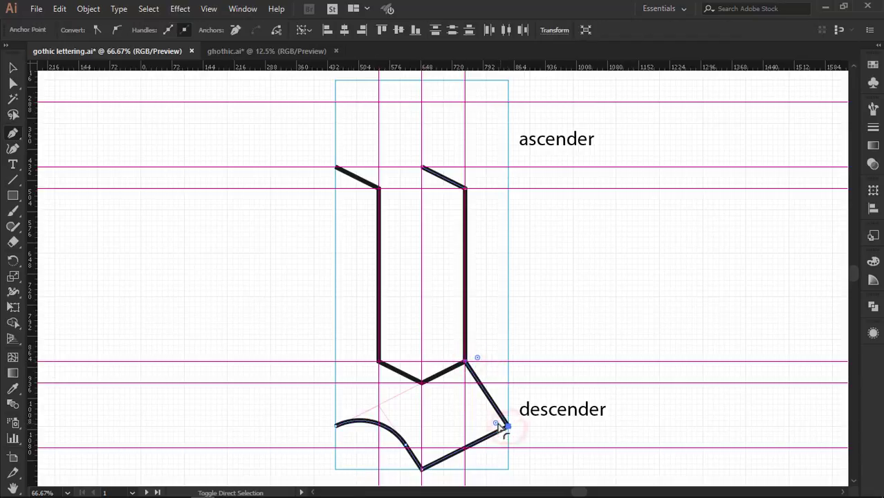
left_click_drag(507, 427, 401, 430)
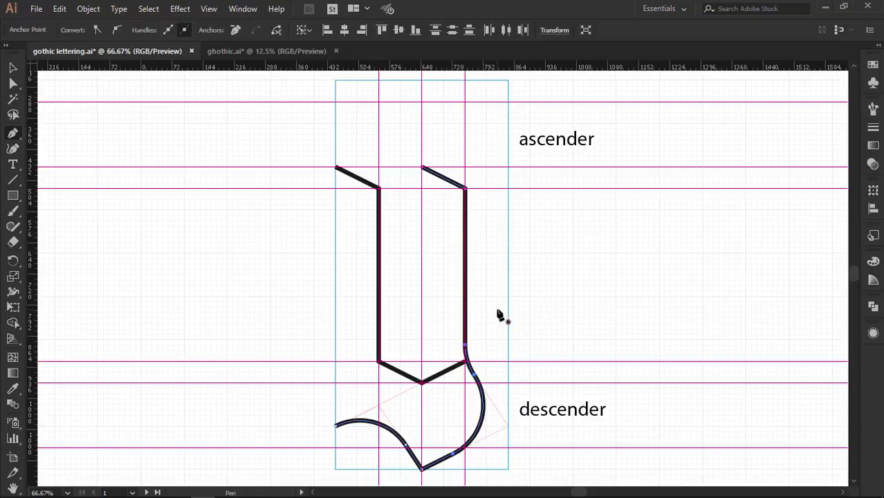
left_click(523, 276, "ctrl")
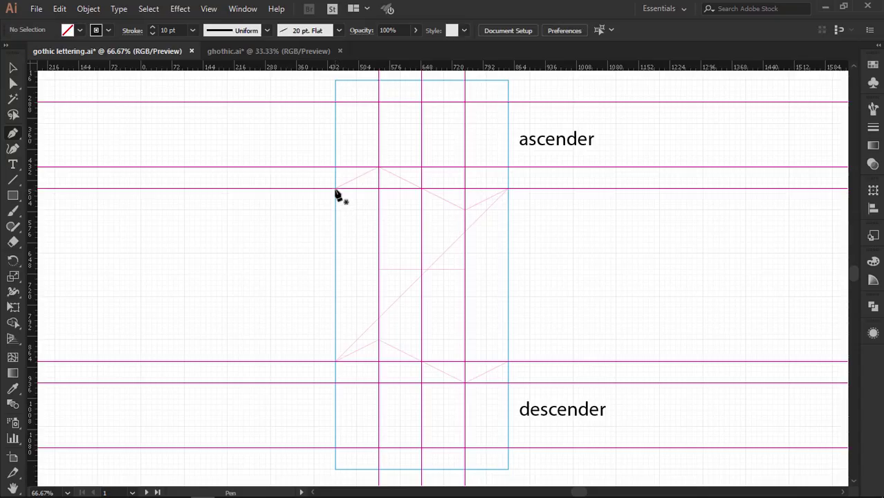
Step: Draw the zigzag z path: peaked top stroke, long diagonal, and peaked bottom stroke
left_click(337, 187)
left_click(378, 168)
left_click(465, 209)
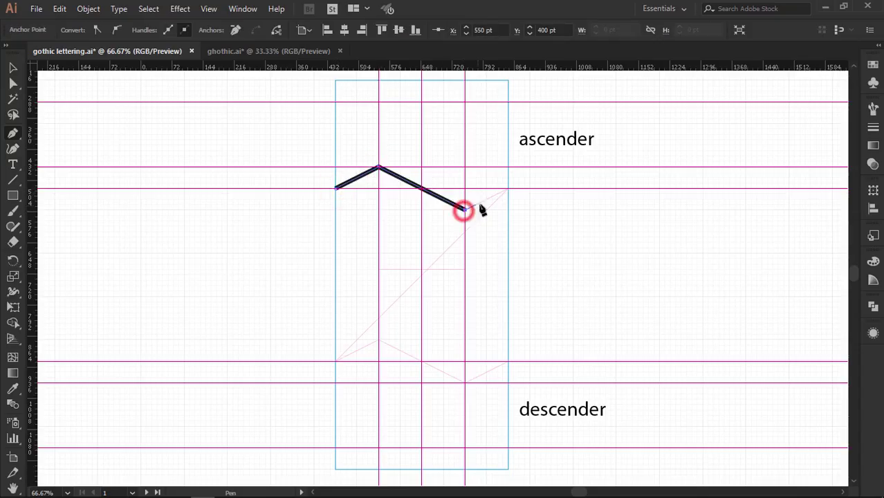
left_click(509, 187)
left_click(337, 361)
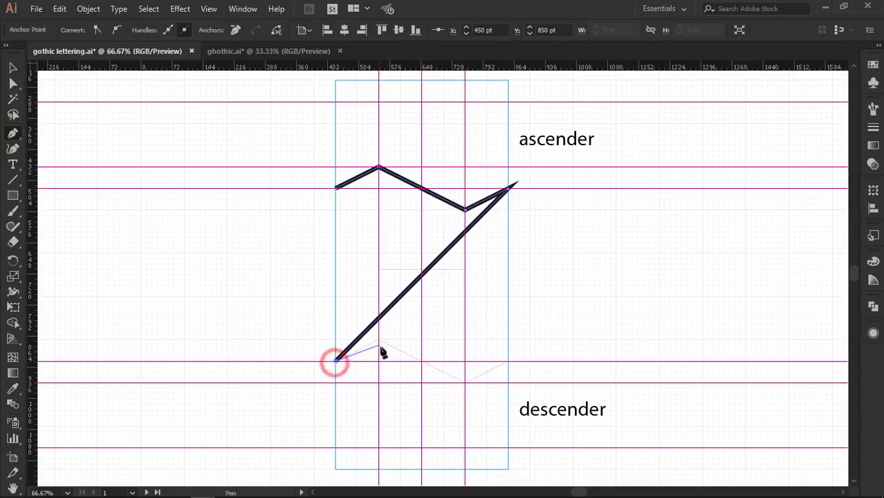
left_click(379, 340)
left_click(465, 382)
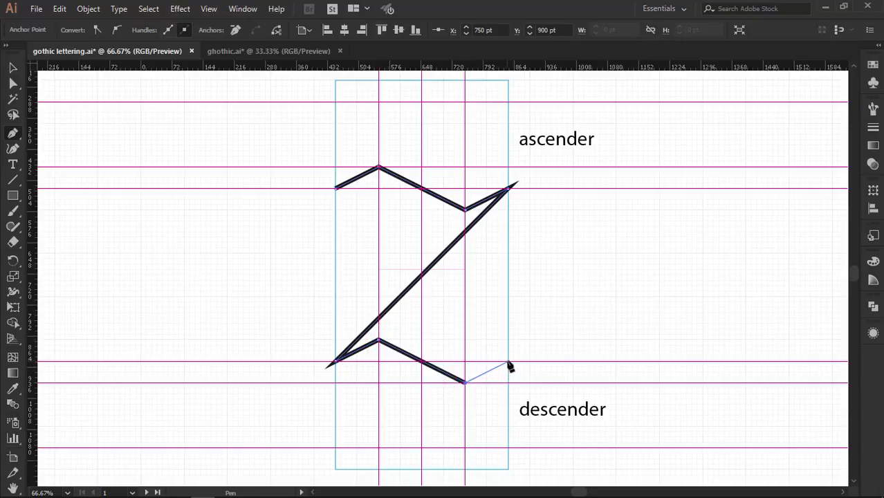
left_click(508, 361)
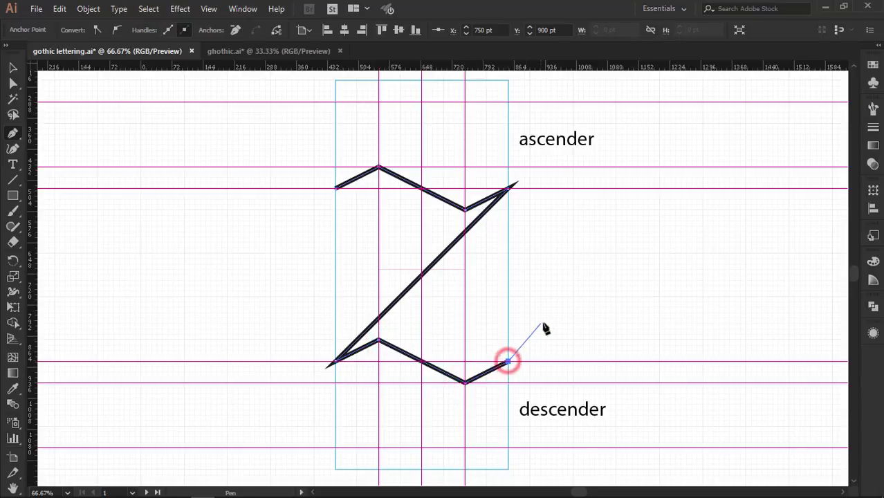
Step: Add a horizontal crossbar through the middle of the z
left_click(379, 270)
left_click(465, 269)
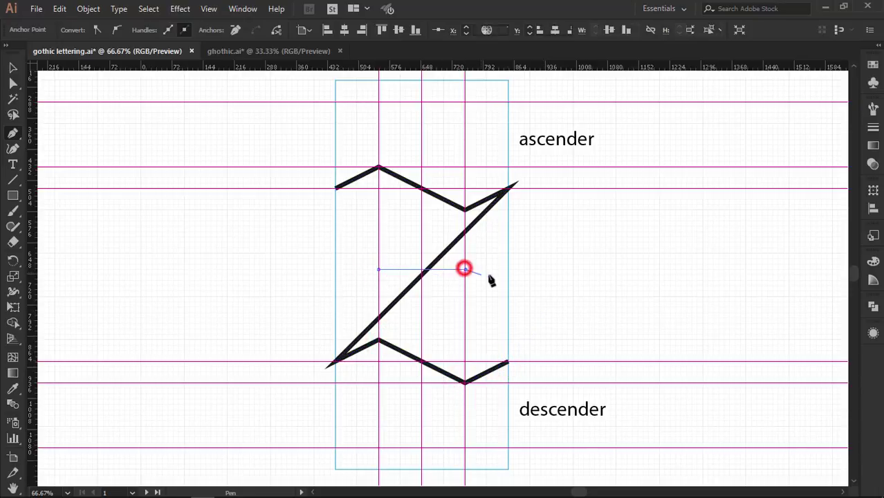
left_click(533, 264)
Step: Convert the top and bottom dip anchors so both strokes become smooth curves
left_click(462, 222)
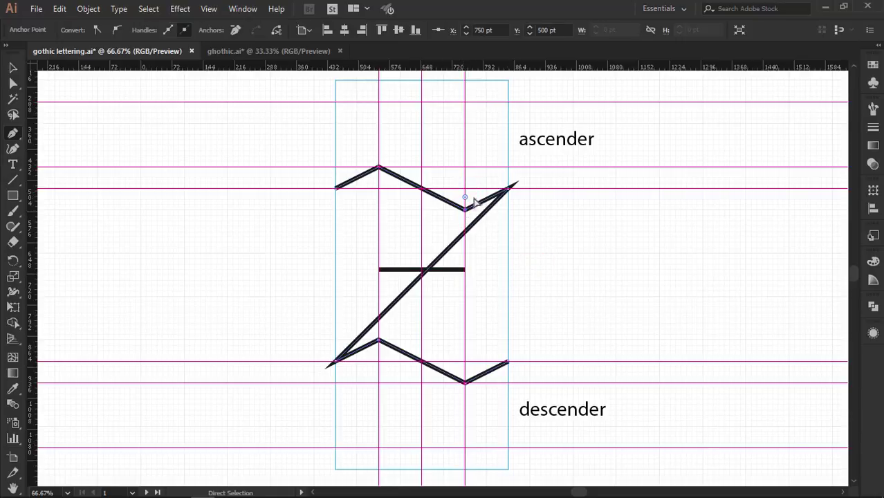
left_click(466, 196)
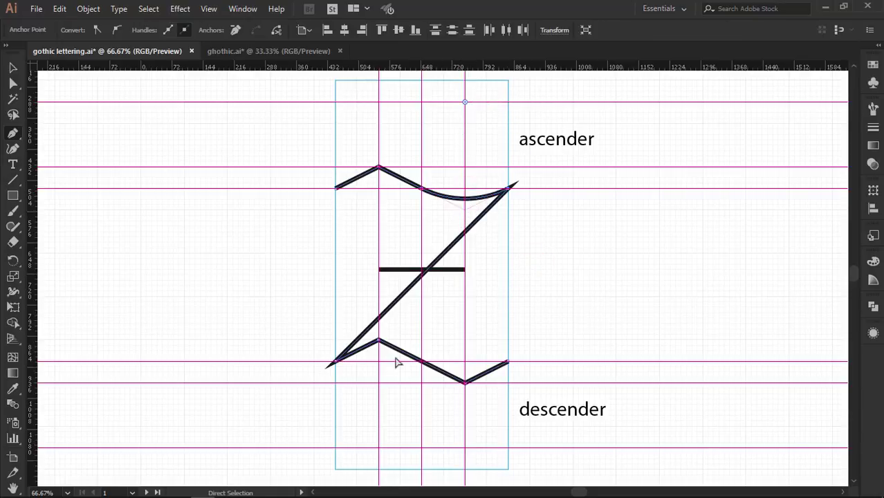
mouse_move(391, 333)
left_mouse_down()
mouse_move(373, 353)
mouse_move(375, 459)
left_mouse_up()
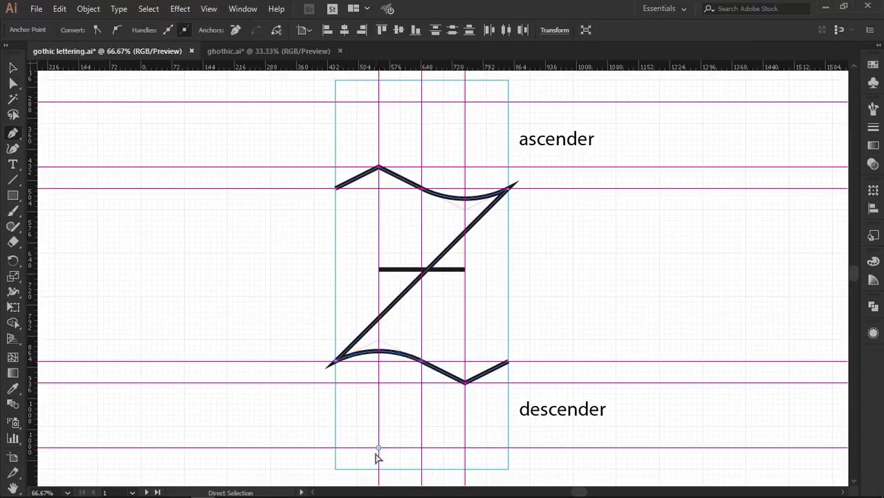
key("v")
left_click(551, 245)
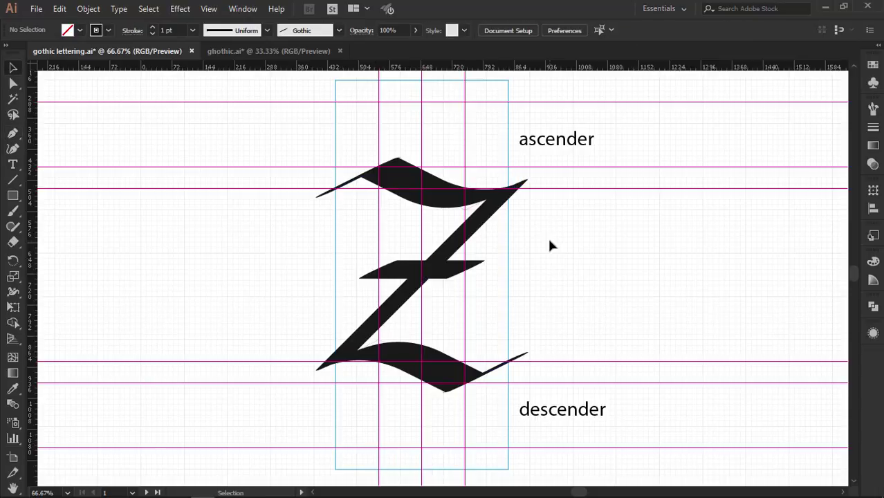